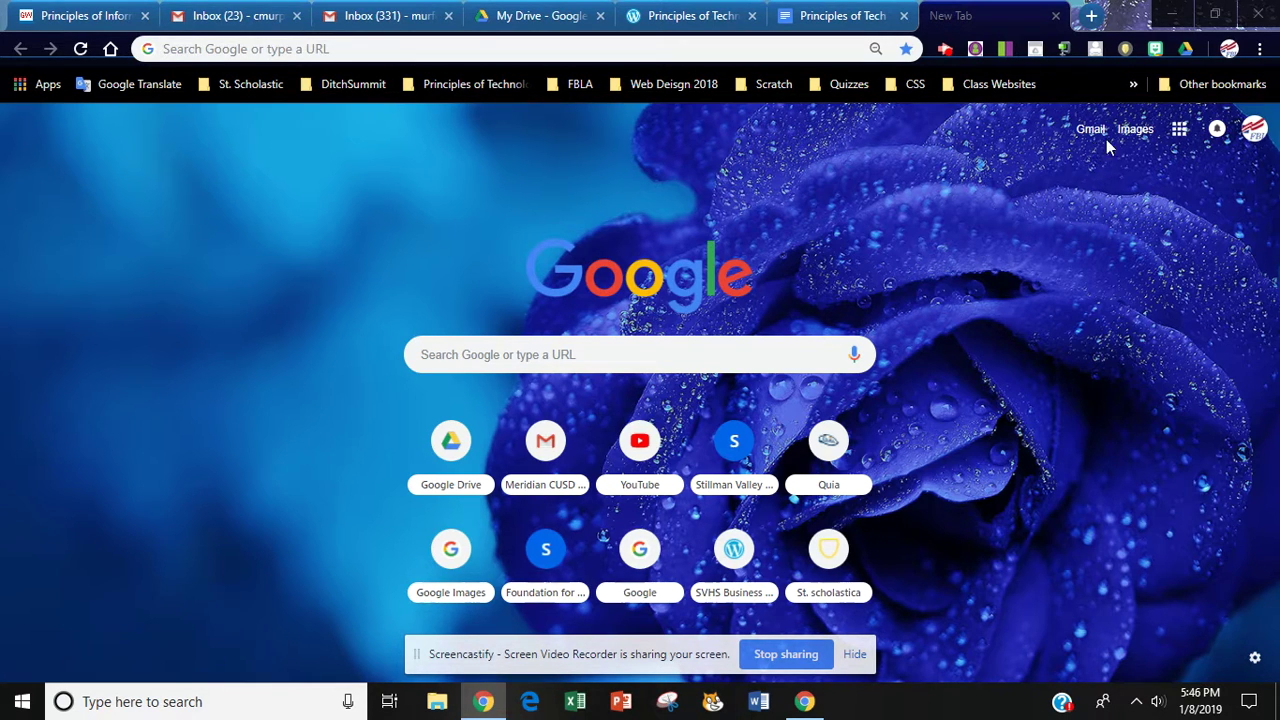
Glance at the Google apps grid, close it, and switch to the open My Drive tab
click(1180, 130)
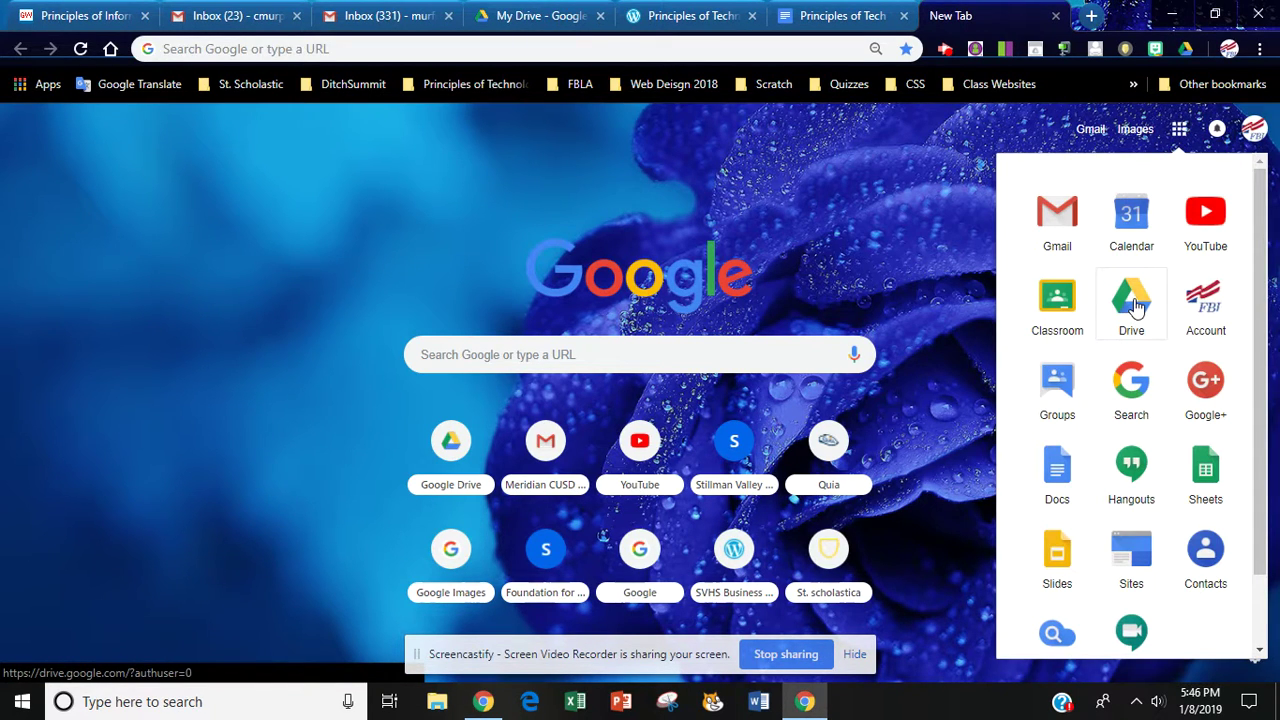
click(797, 214)
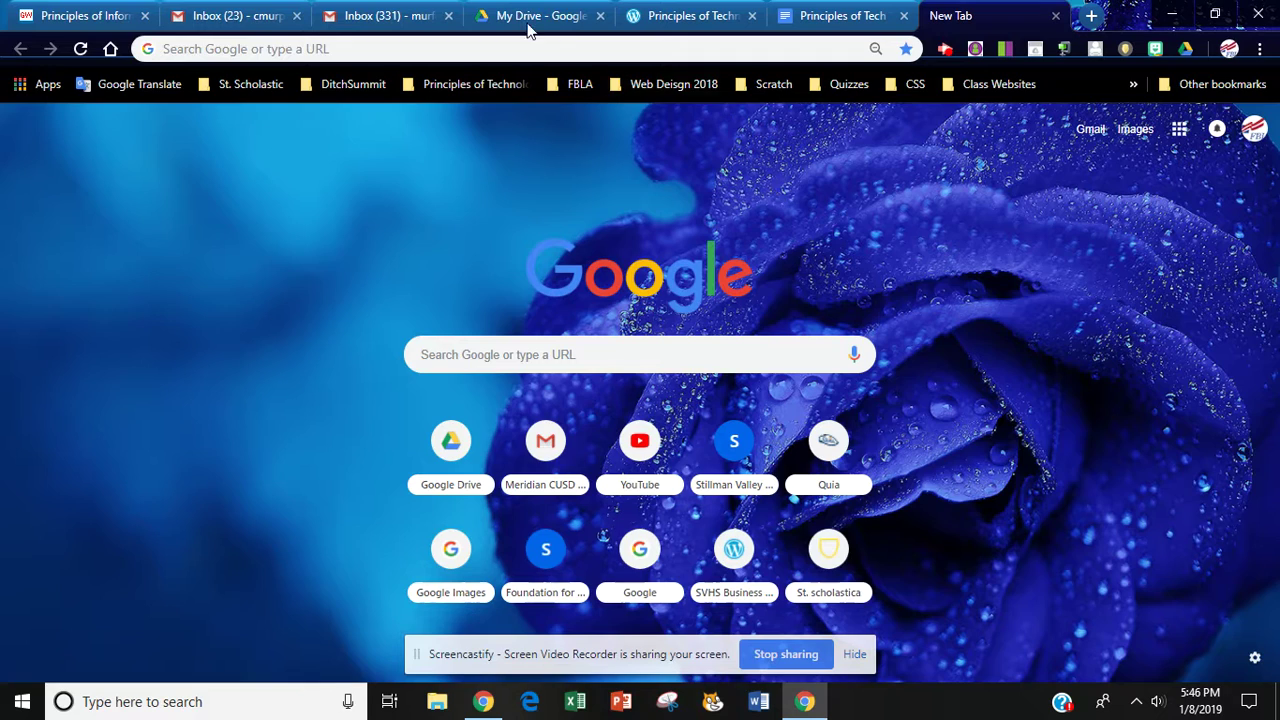
click(533, 25)
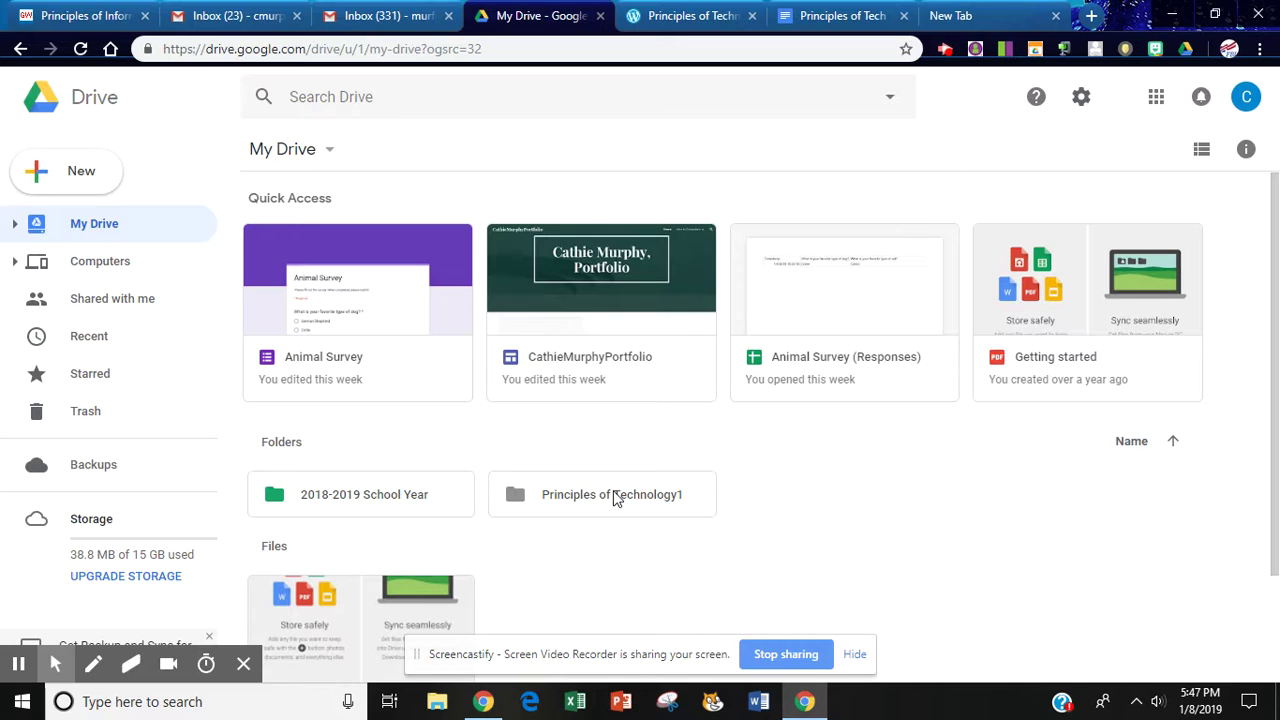
Inside the Principles of Technology1 folder, create a new Google Sites site from the More menu
double_click(616, 499)
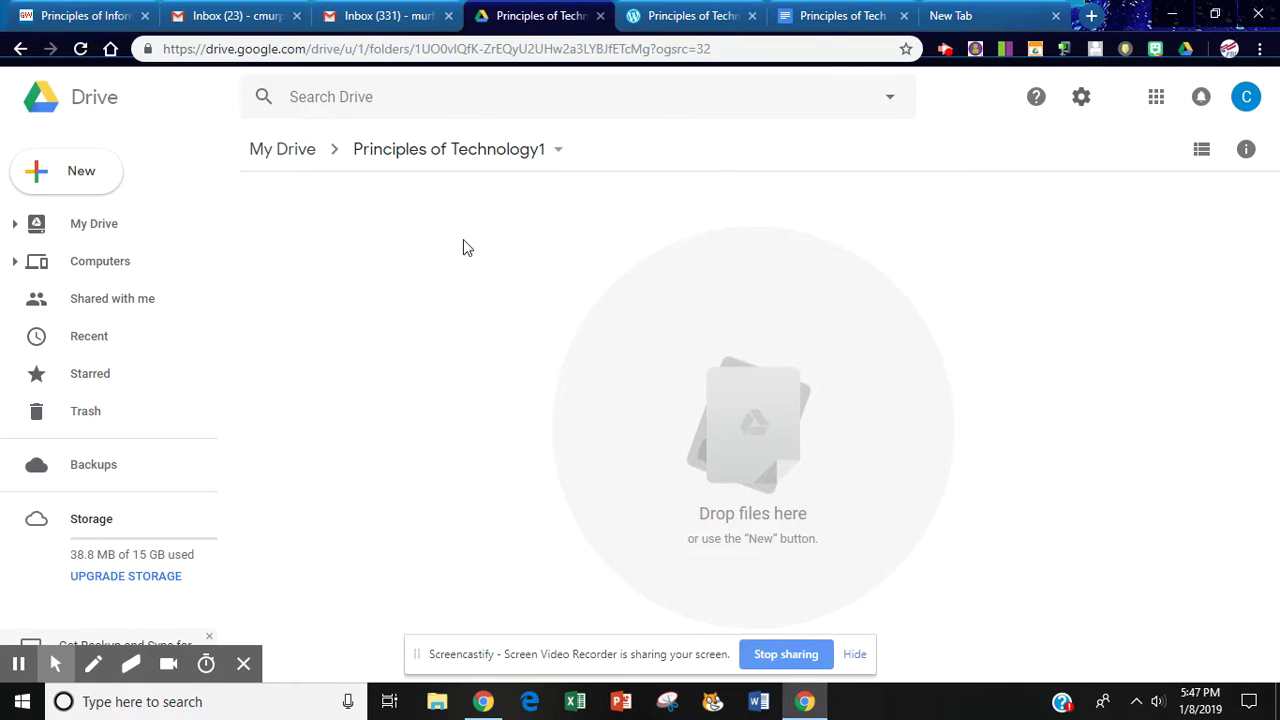
right_click(414, 221)
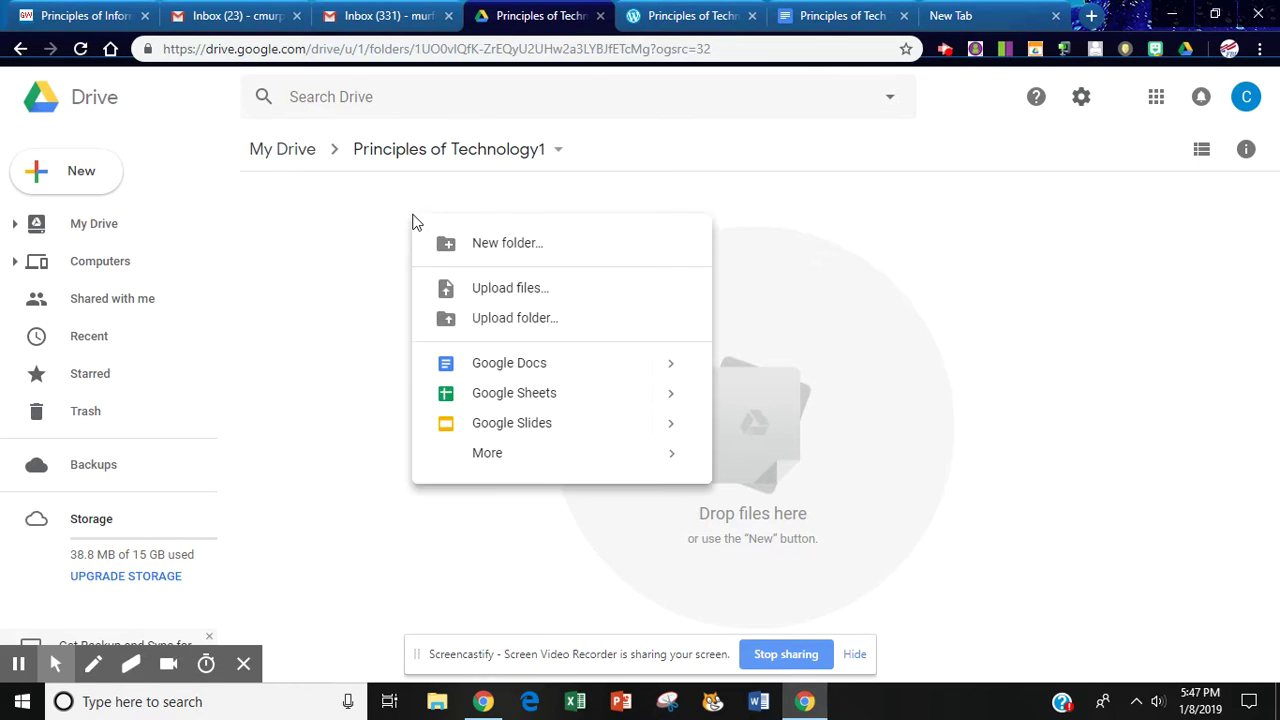
mouse_move(485, 458)
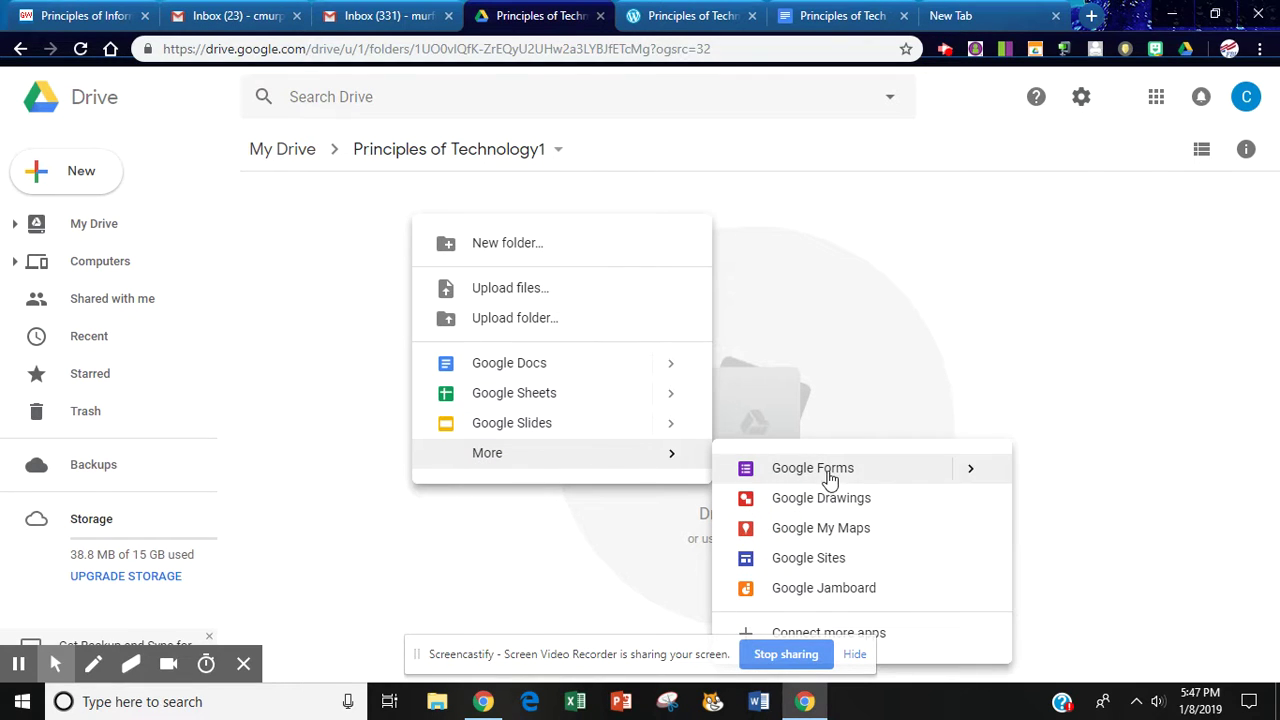
click(805, 565)
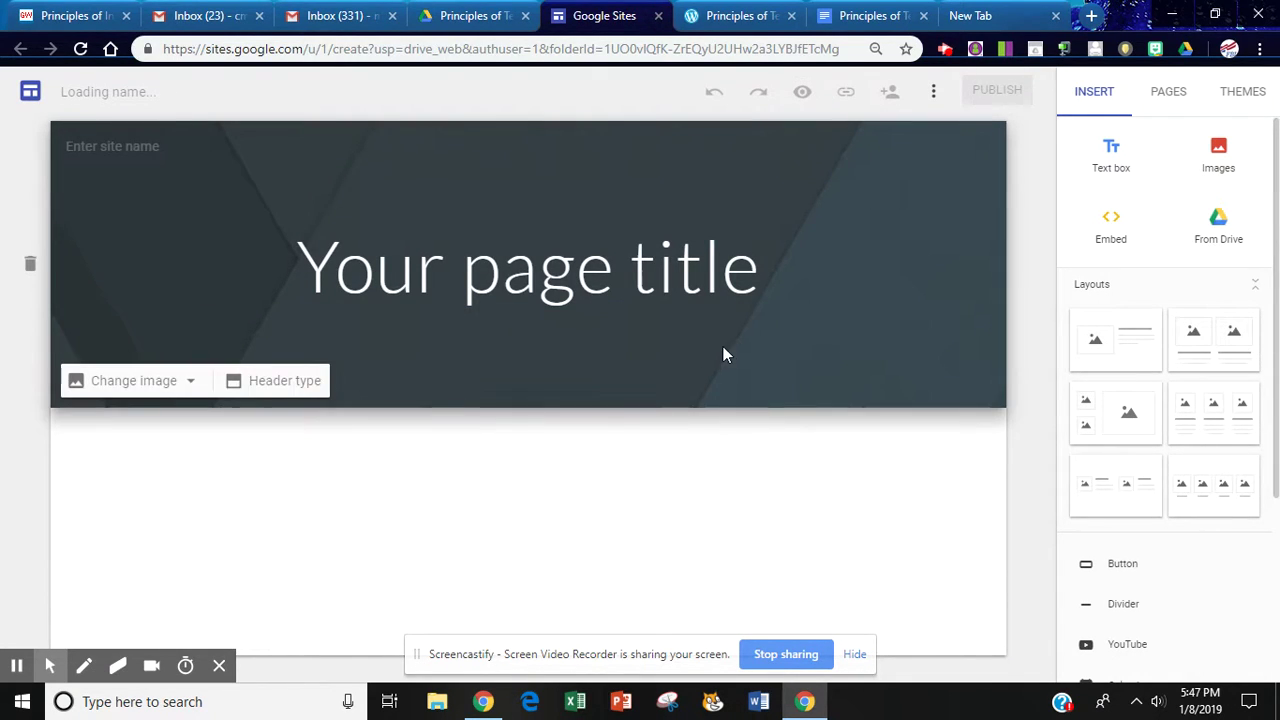
Replace the placeholder page title with the owner's full name followed by ', Portfolio'
click(541, 272)
click(544, 277)
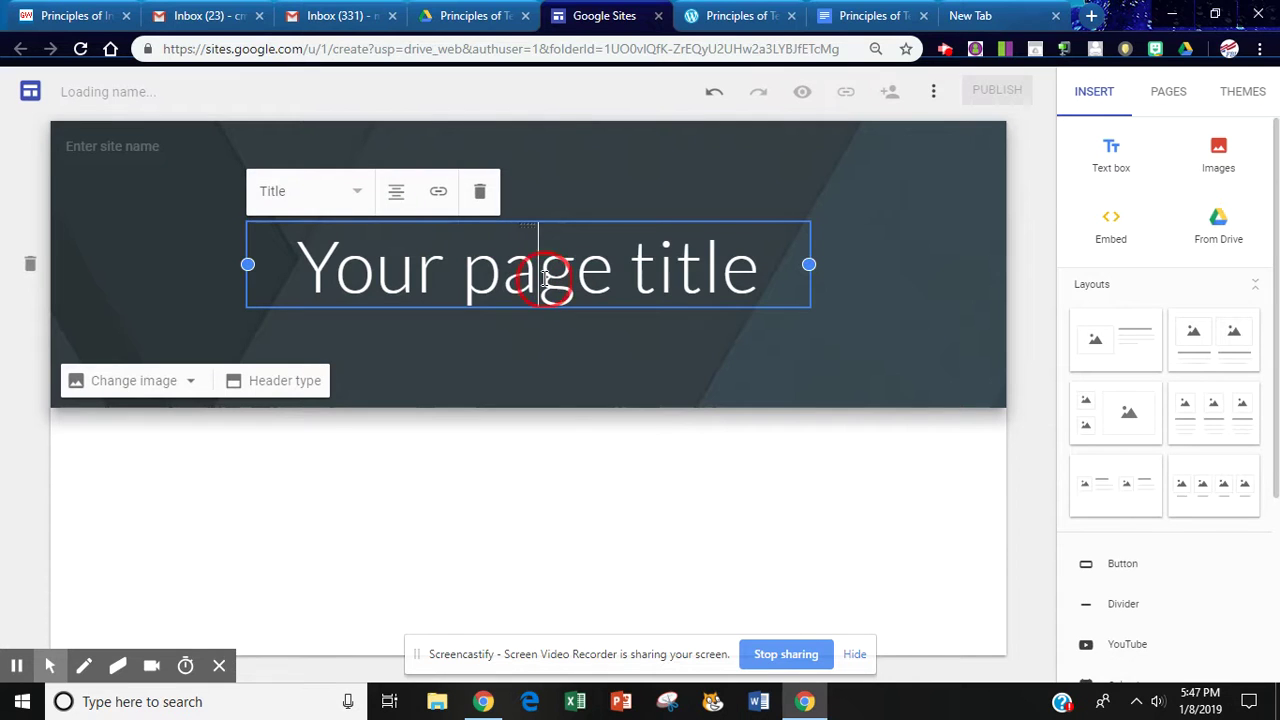
triple_click(544, 277)
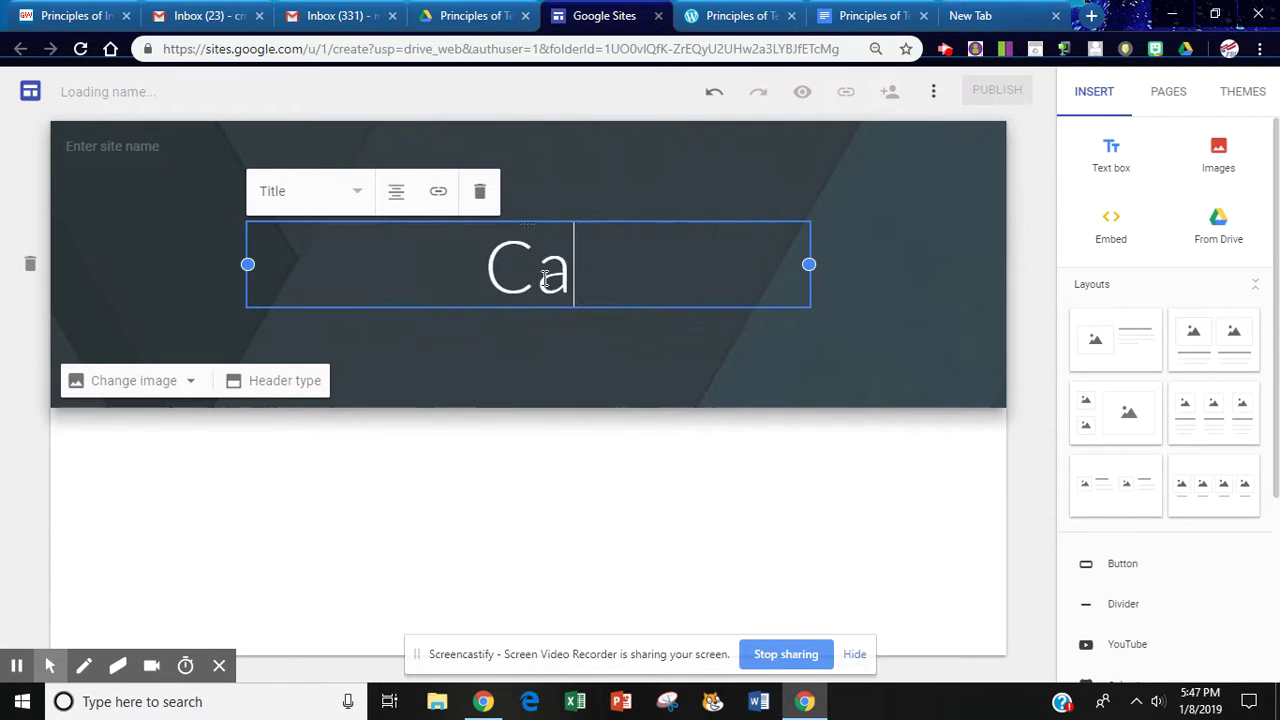
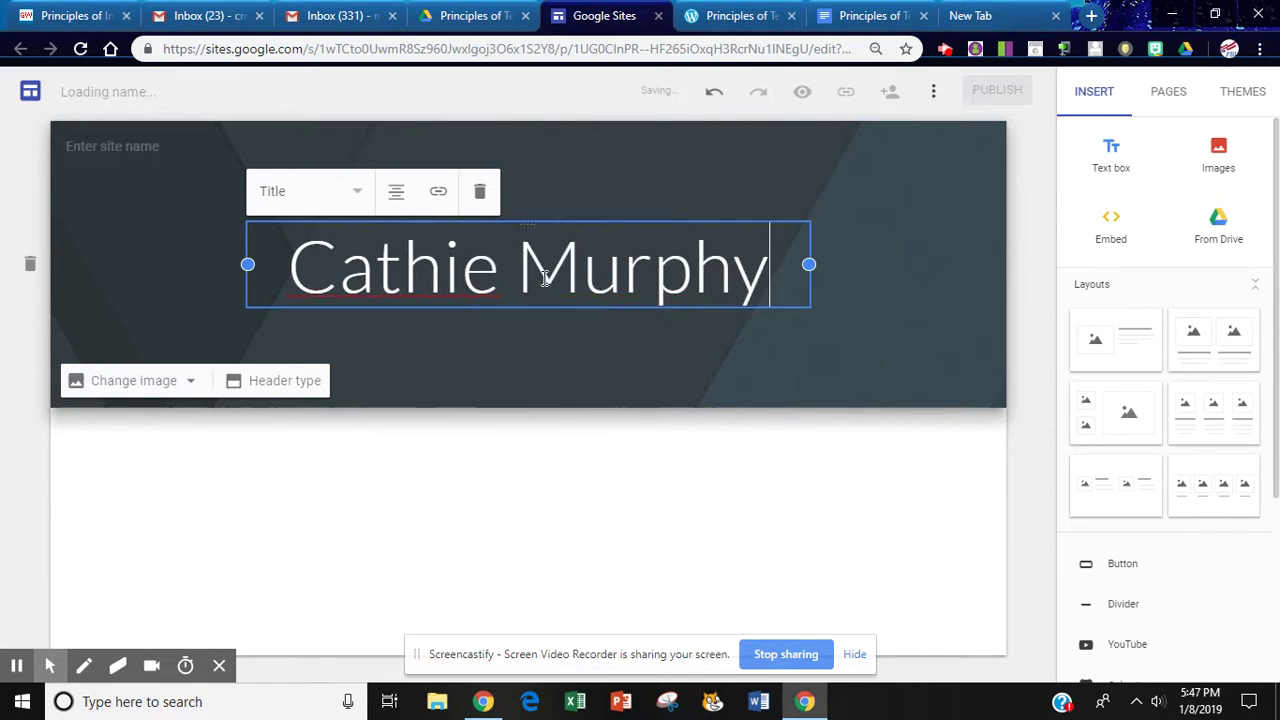
text(, Port)
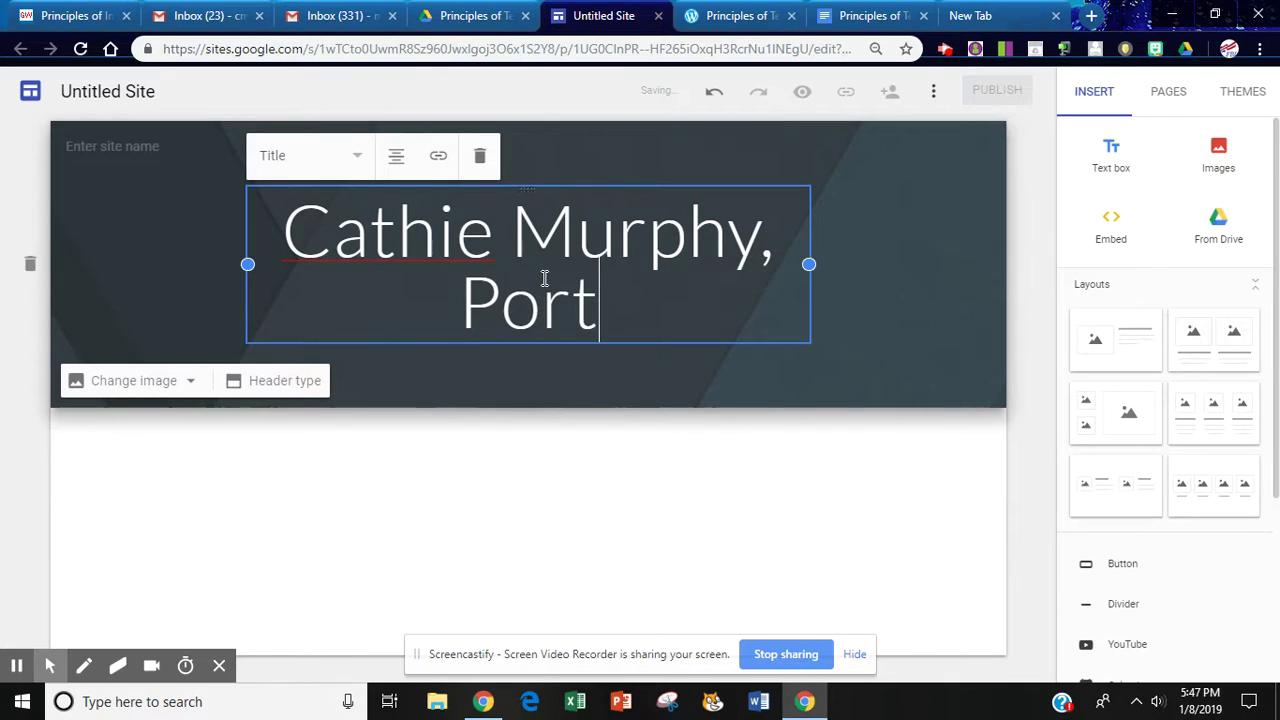
text(folio)
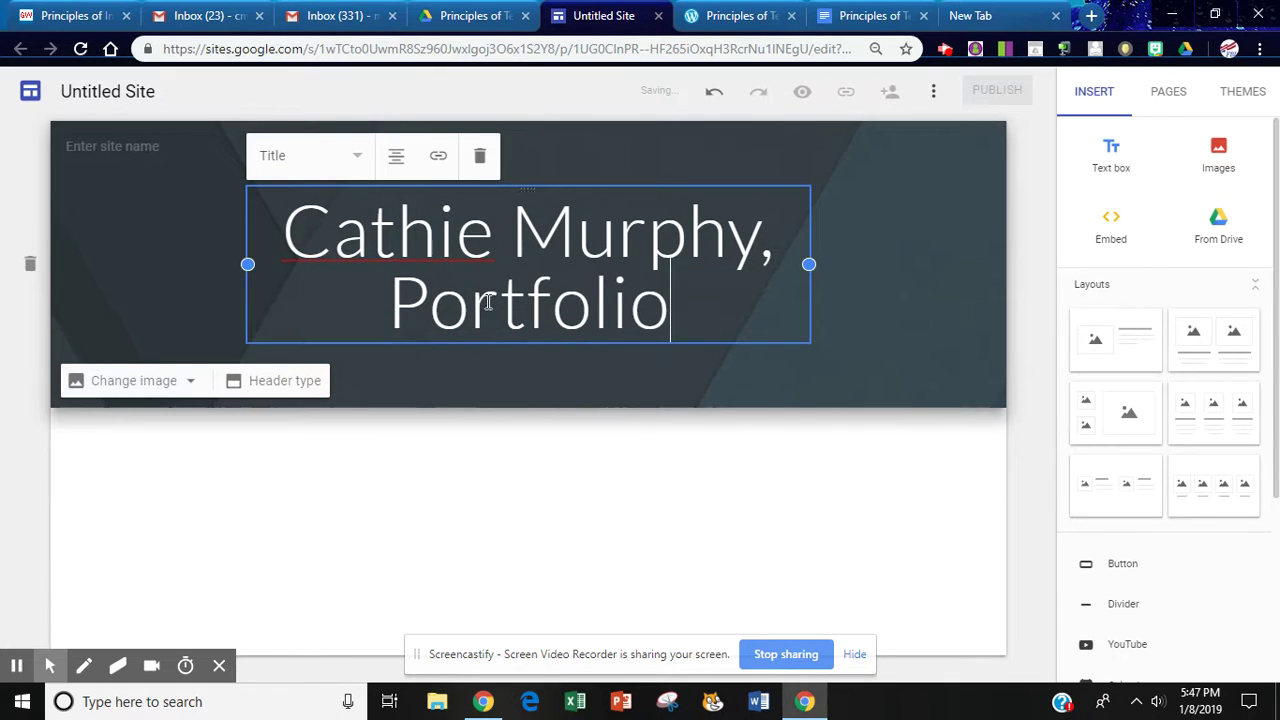
Widen the title box outward on both the left and right sides
drag(248, 263, 174, 263)
click(775, 254)
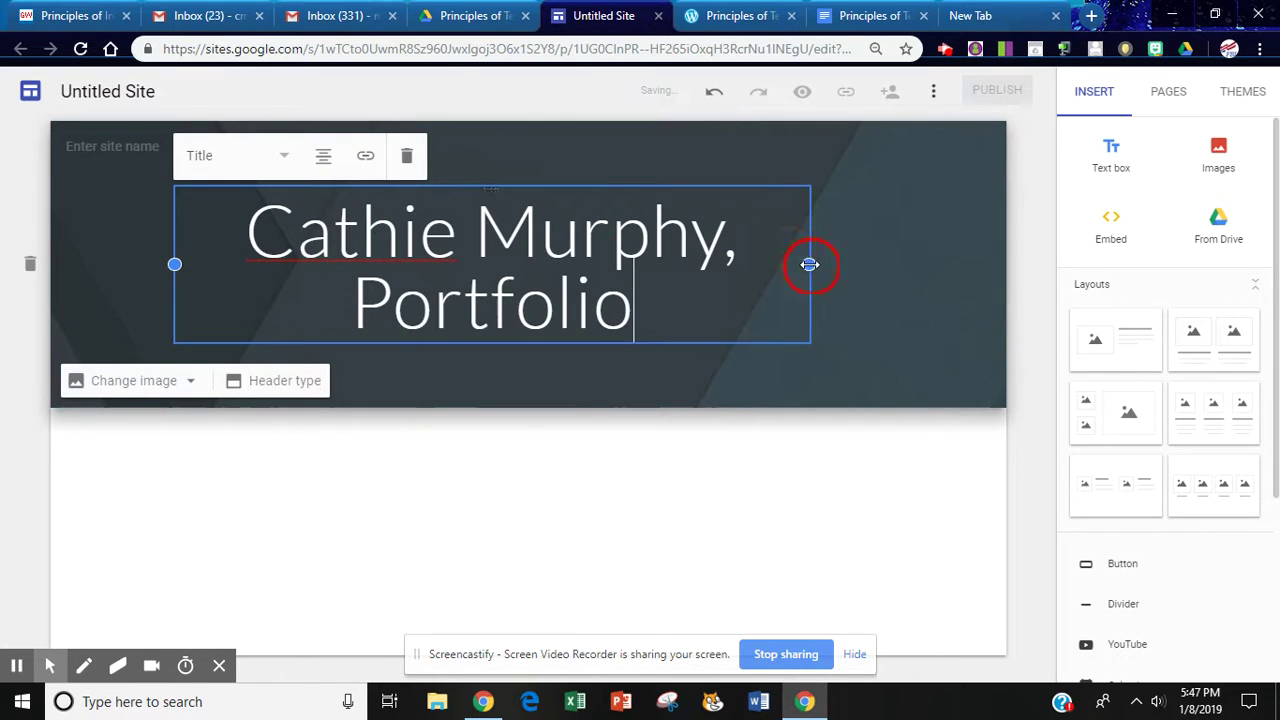
drag(809, 263, 955, 263)
click(868, 287)
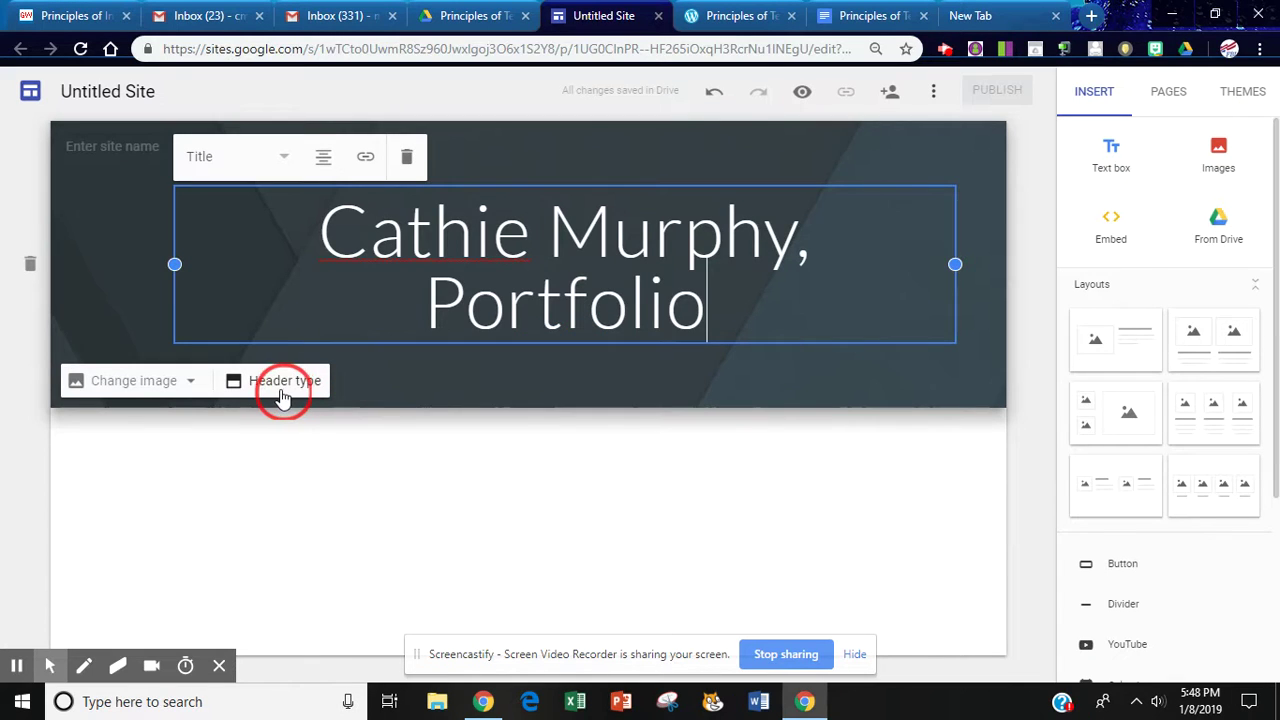
Review the header image and style options, then select the word Portfolio in the title
click(180, 384)
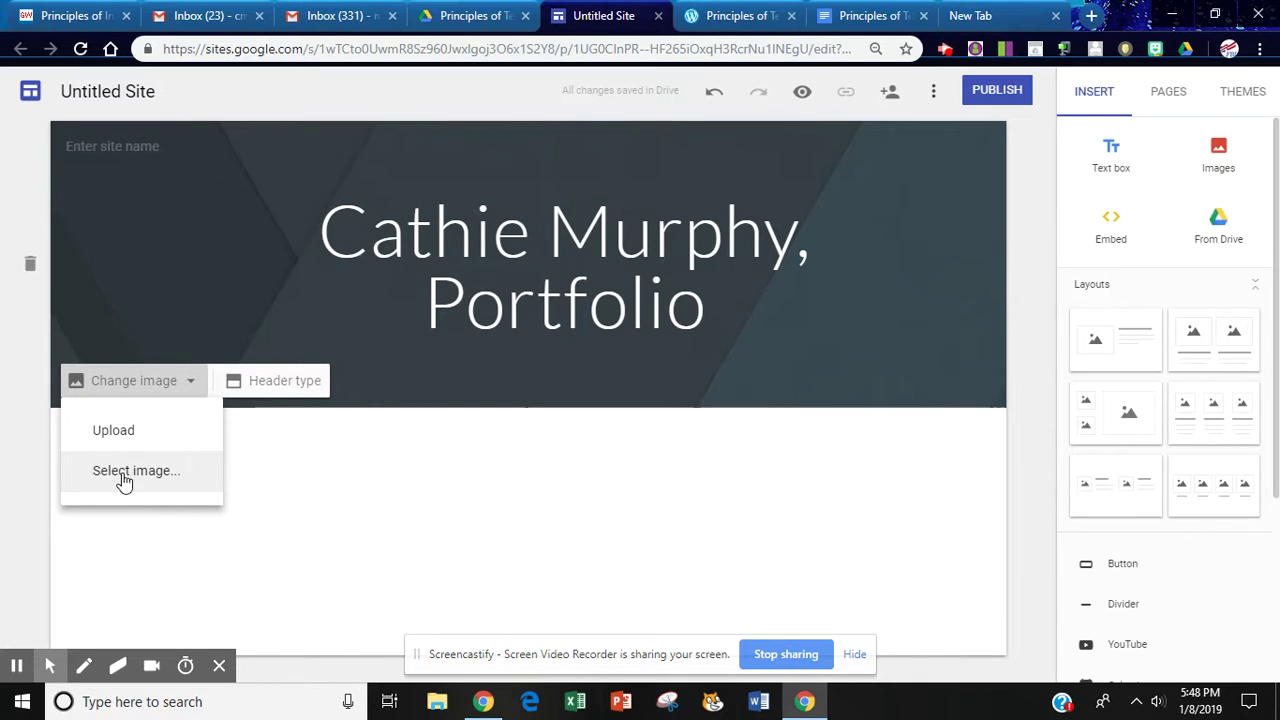
click(292, 381)
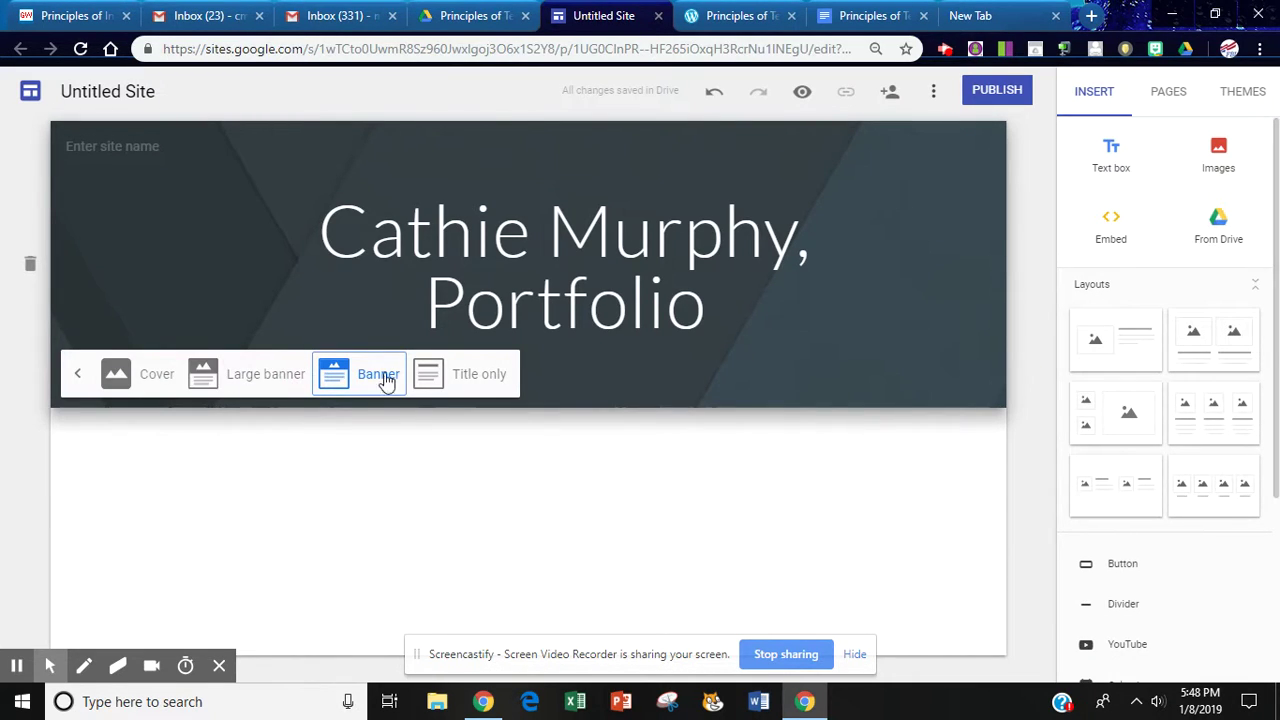
double_click(311, 282)
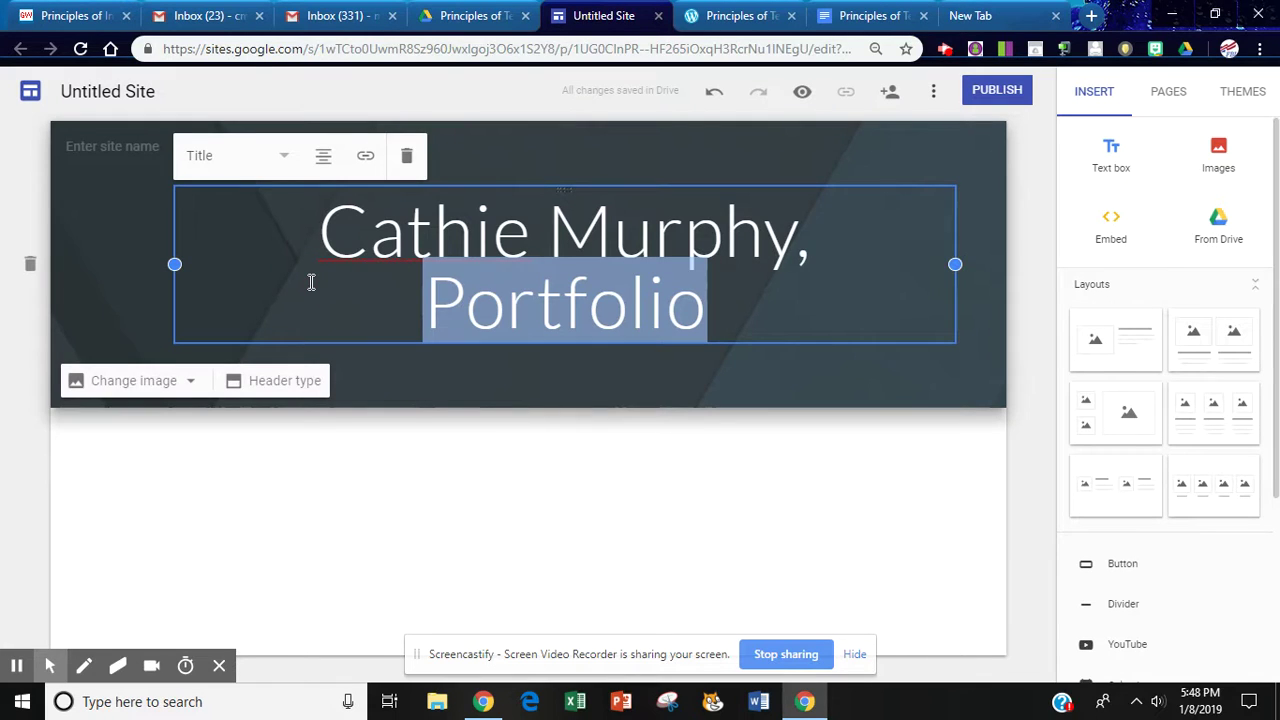
Rename the site from Untitled Site to the owner's username and check it in the header
click(137, 89)
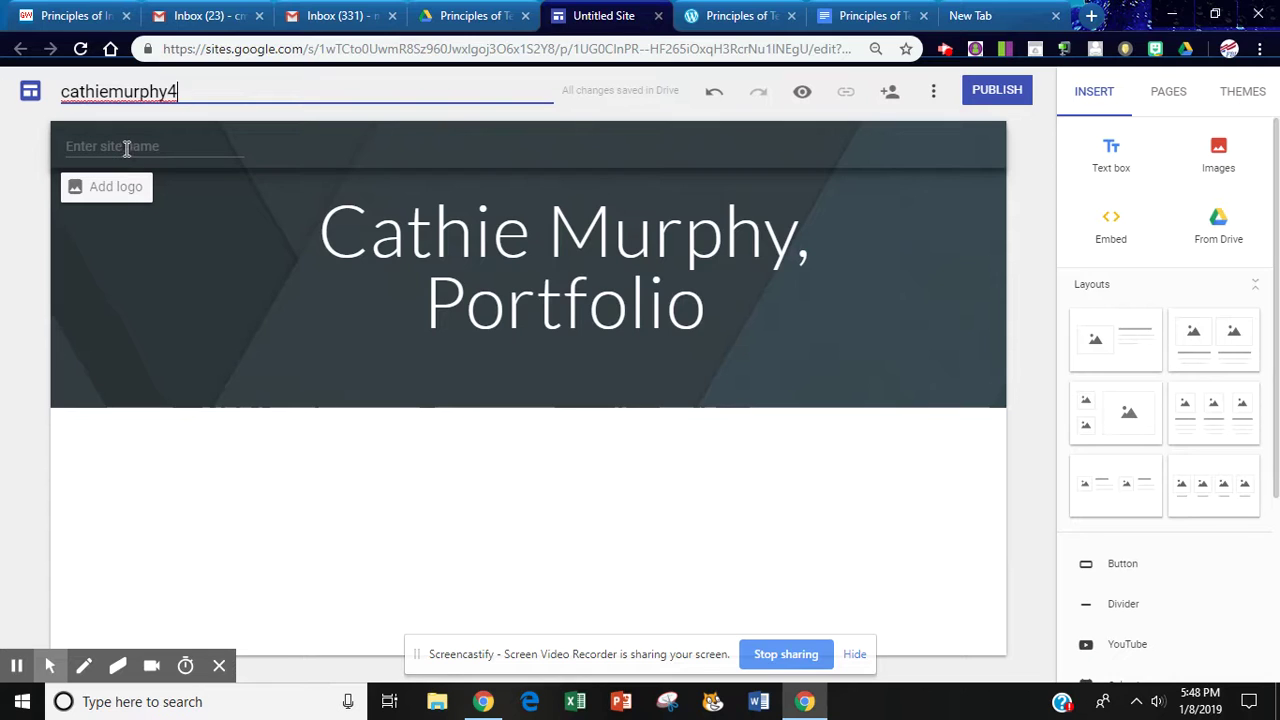
click(125, 146)
double_click(125, 146)
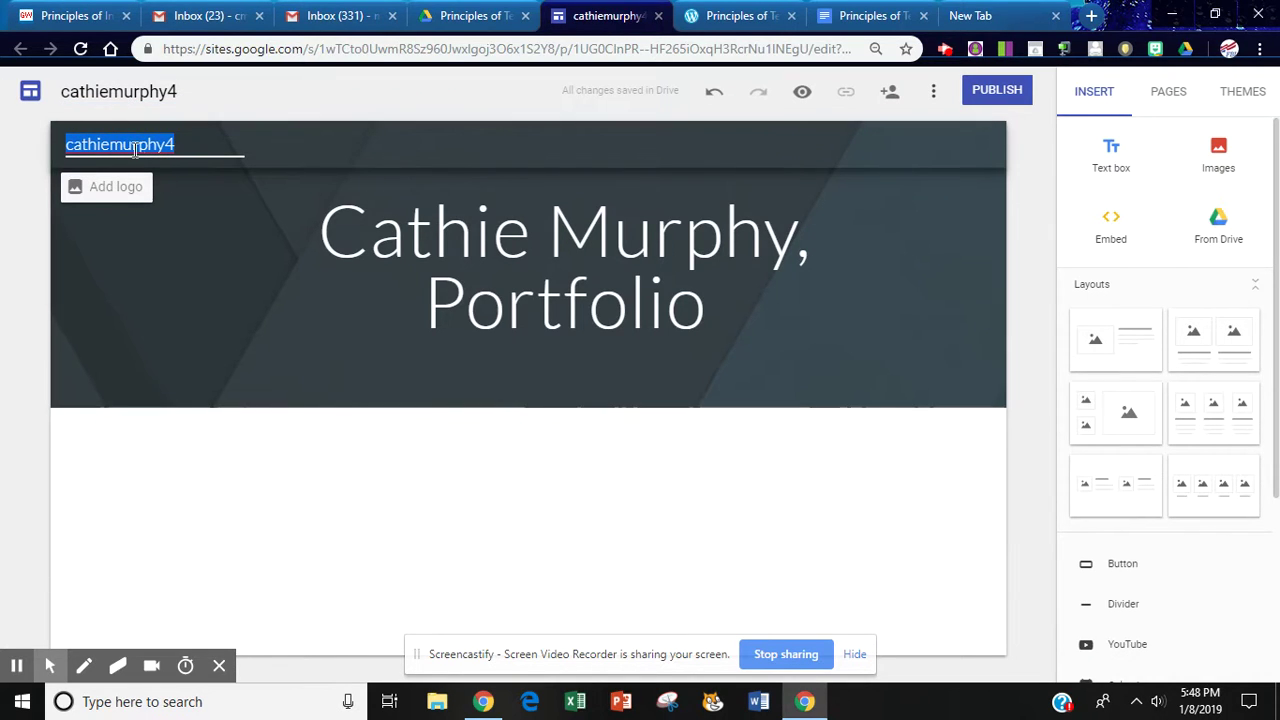
click(494, 449)
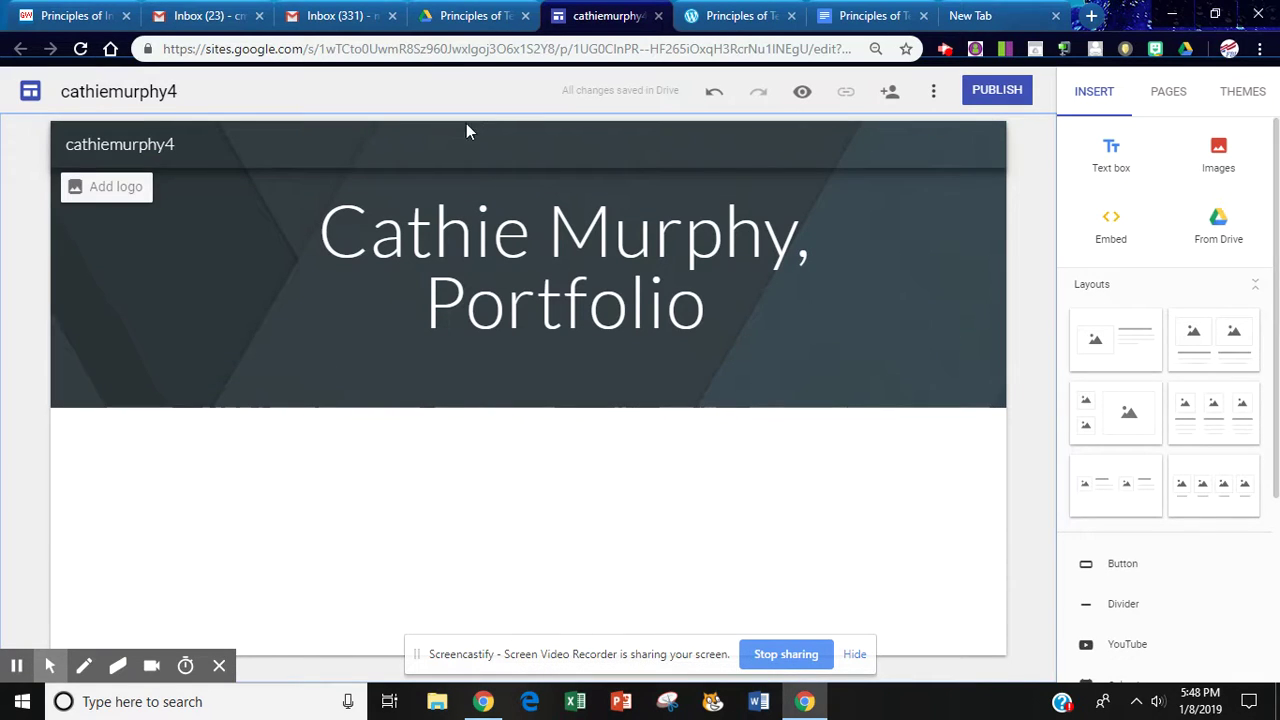
click(550, 89)
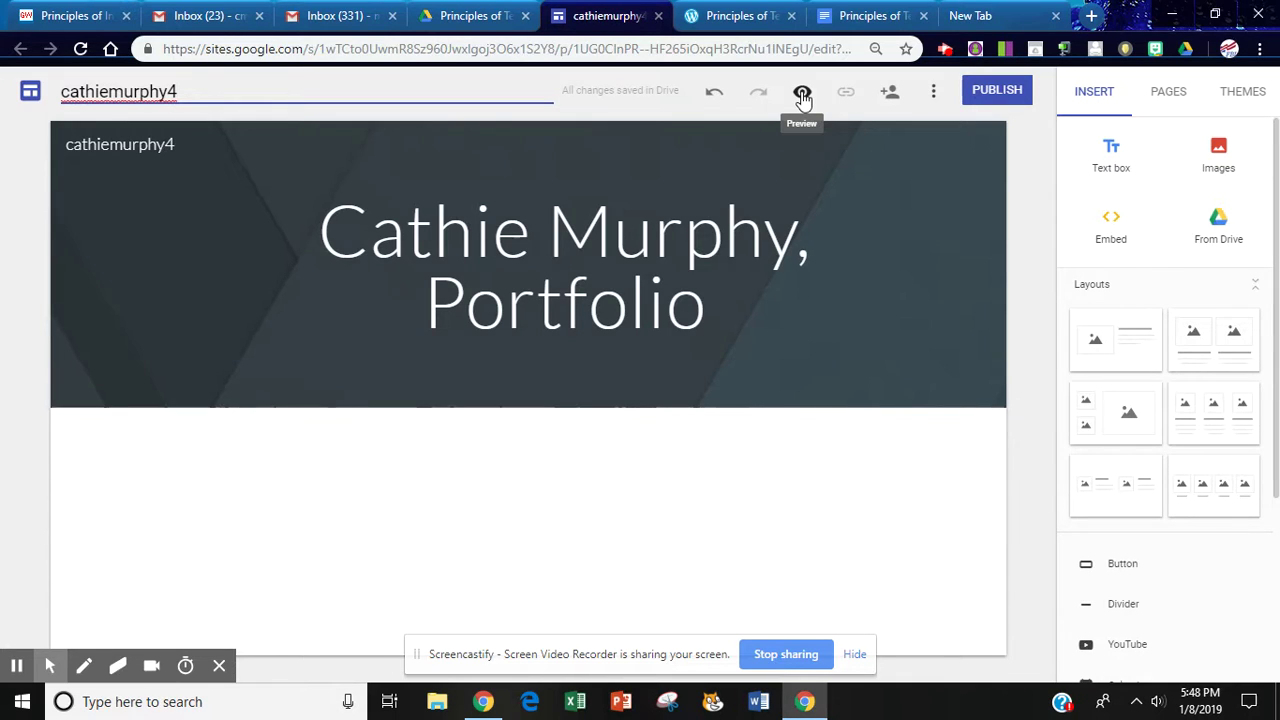
Publish the site at its suggested sites.google.com/view web address
click(999, 94)
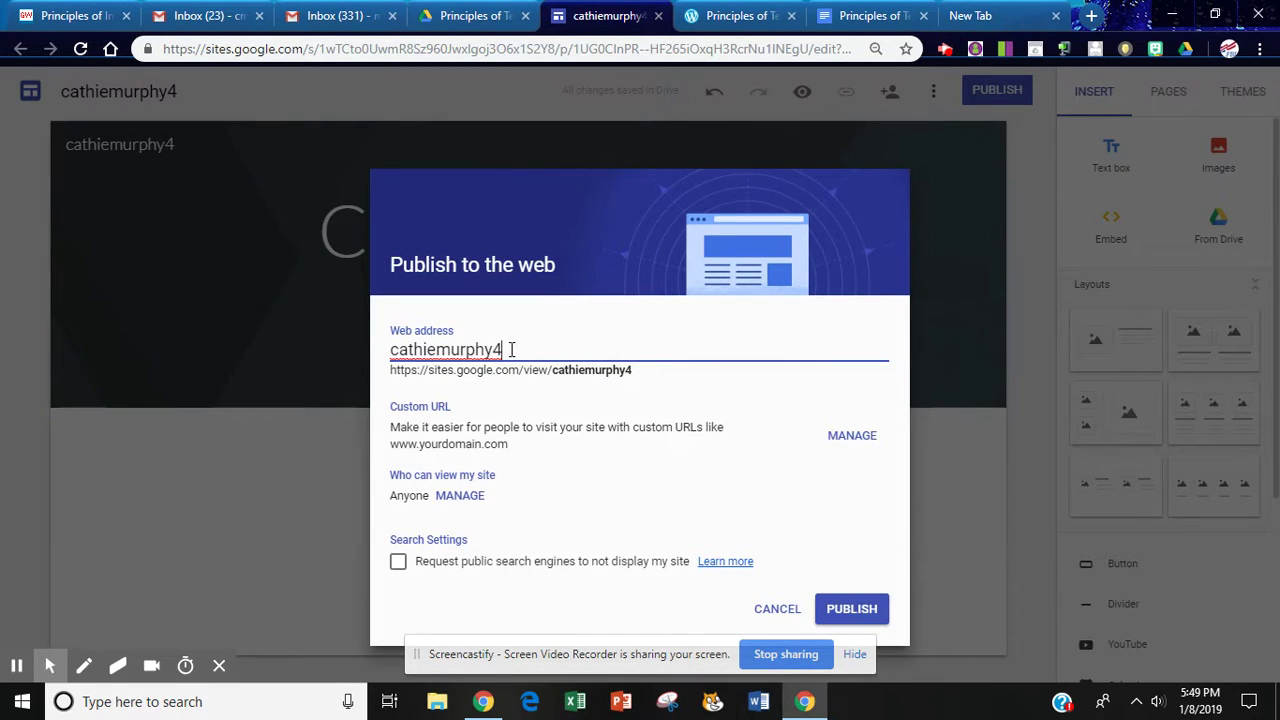
drag(509, 349, 390, 349)
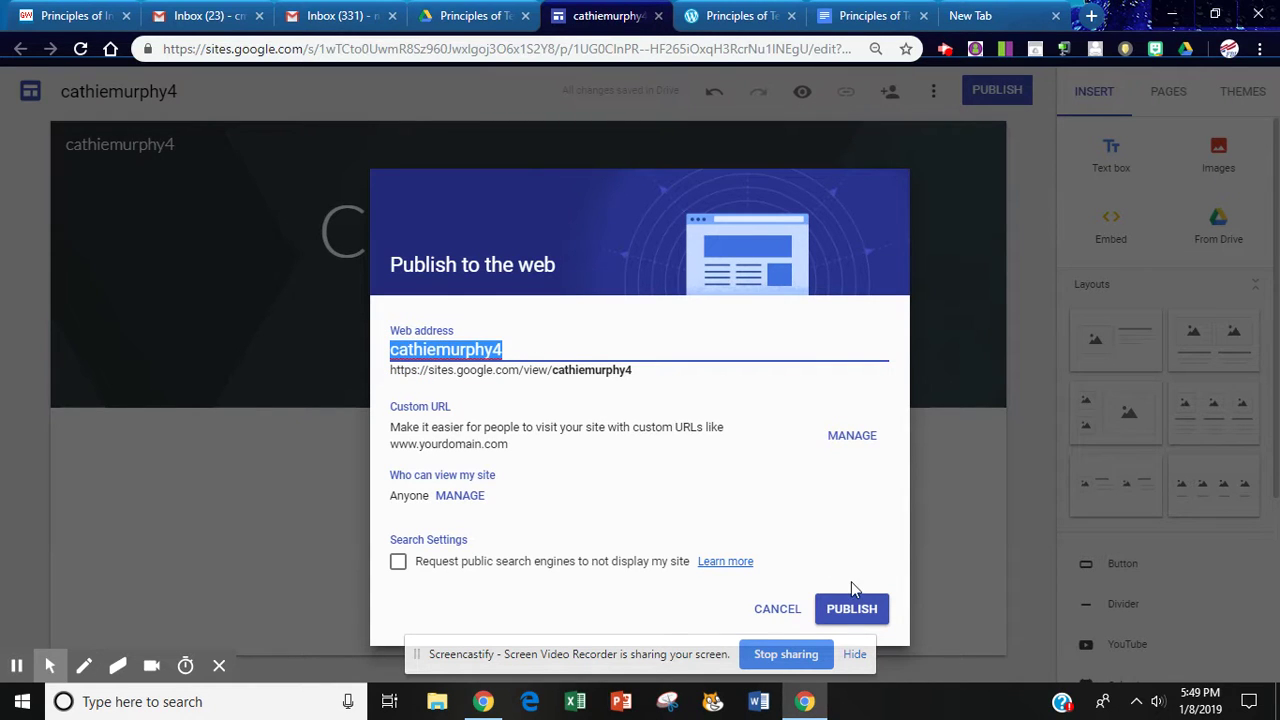
click(851, 608)
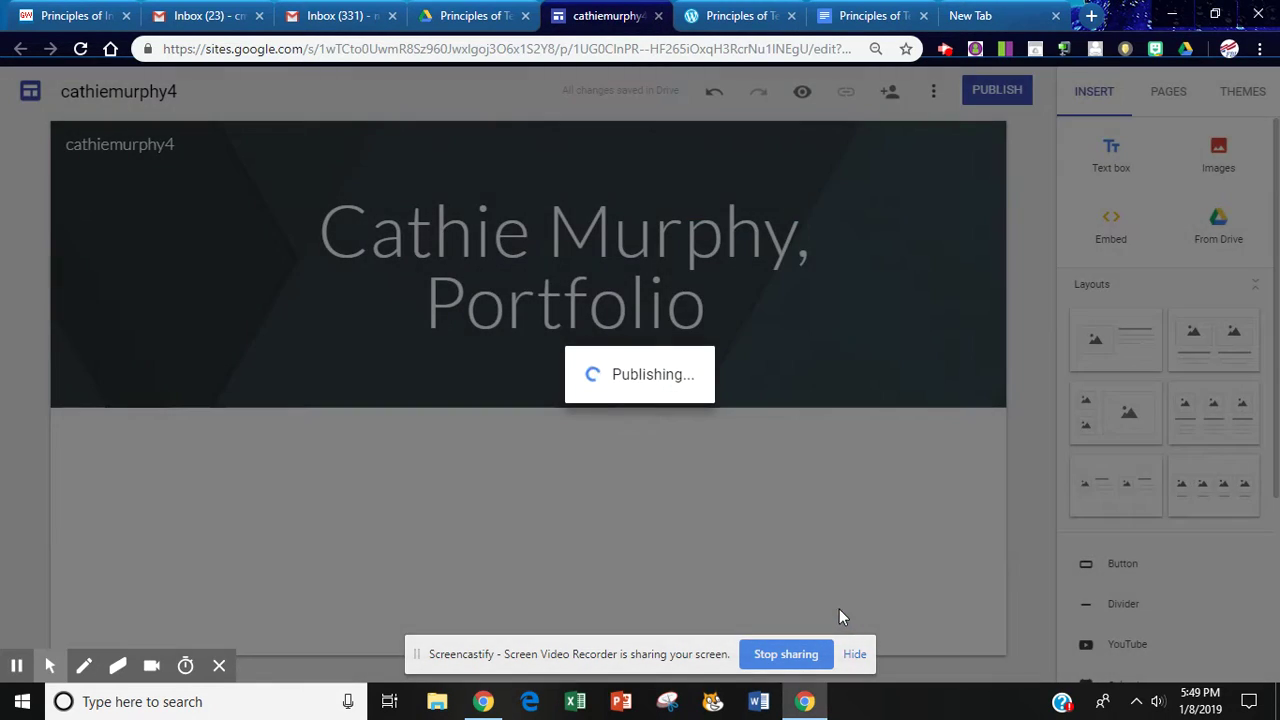
mouse_move(50, 665)
click(17, 632)
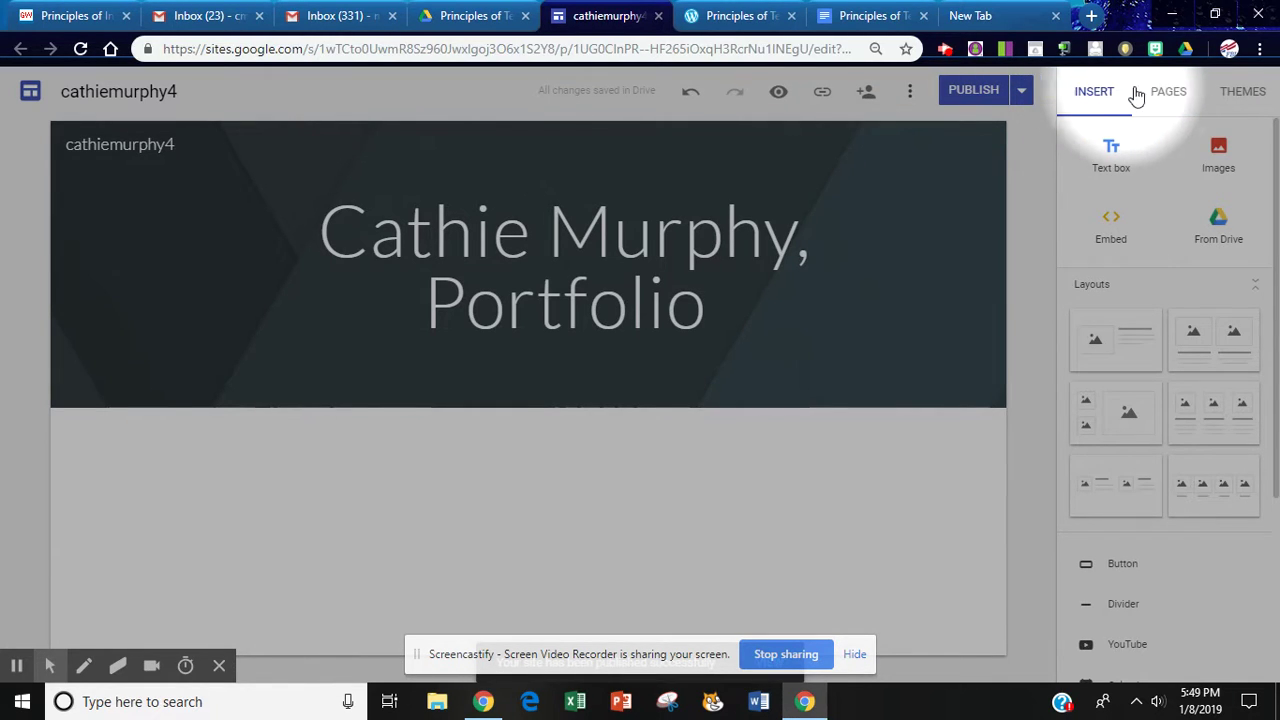
Apply the Impression theme to the site in its green colour
click(1243, 92)
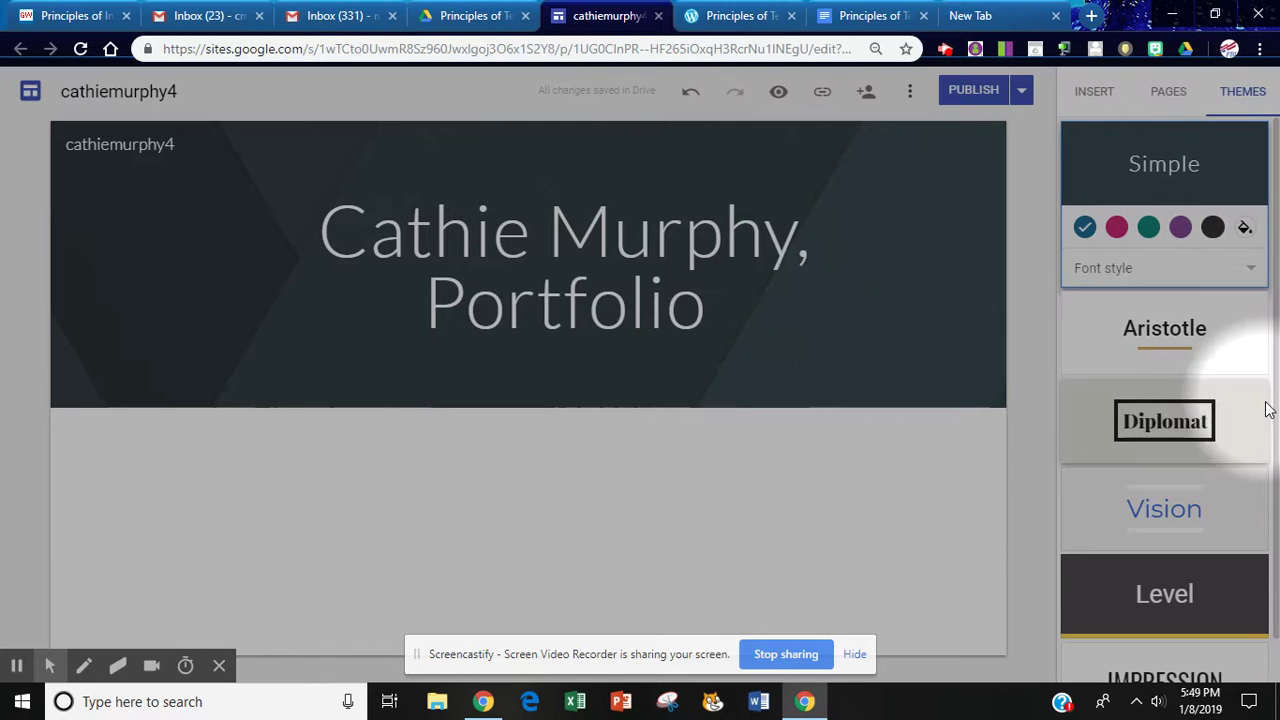
scroll(1274, 300, down, 1)
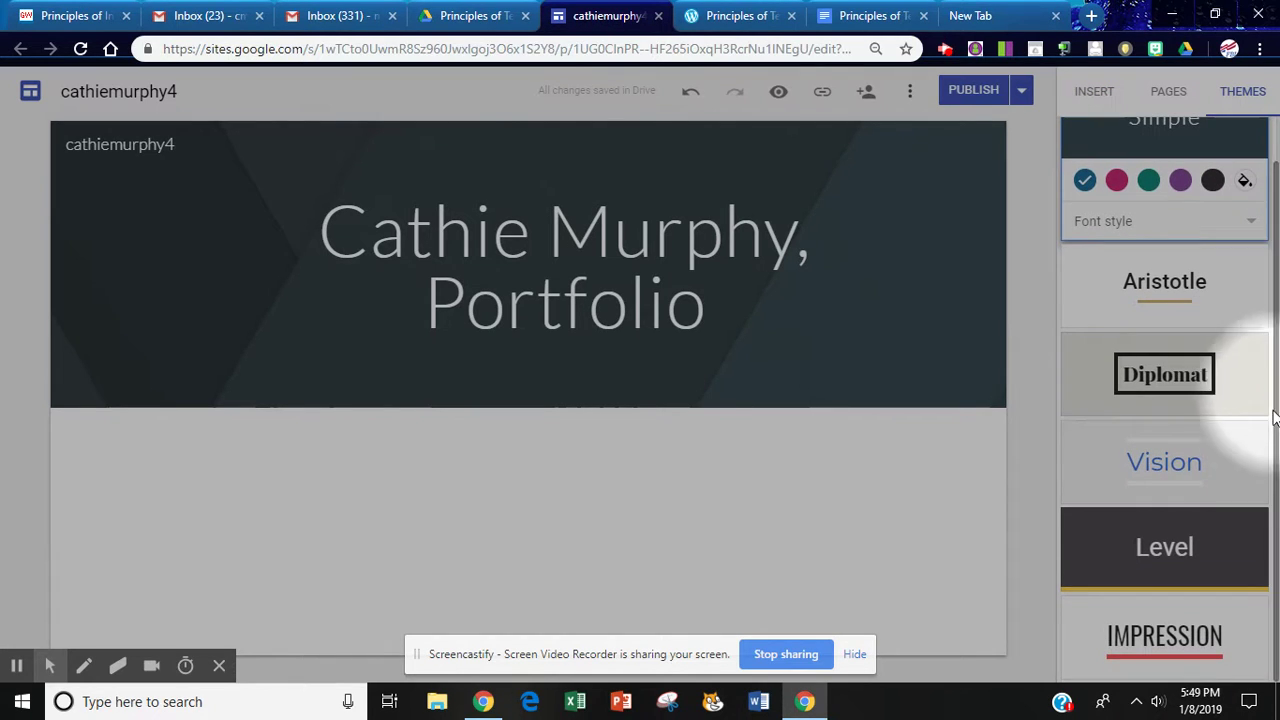
click(1150, 636)
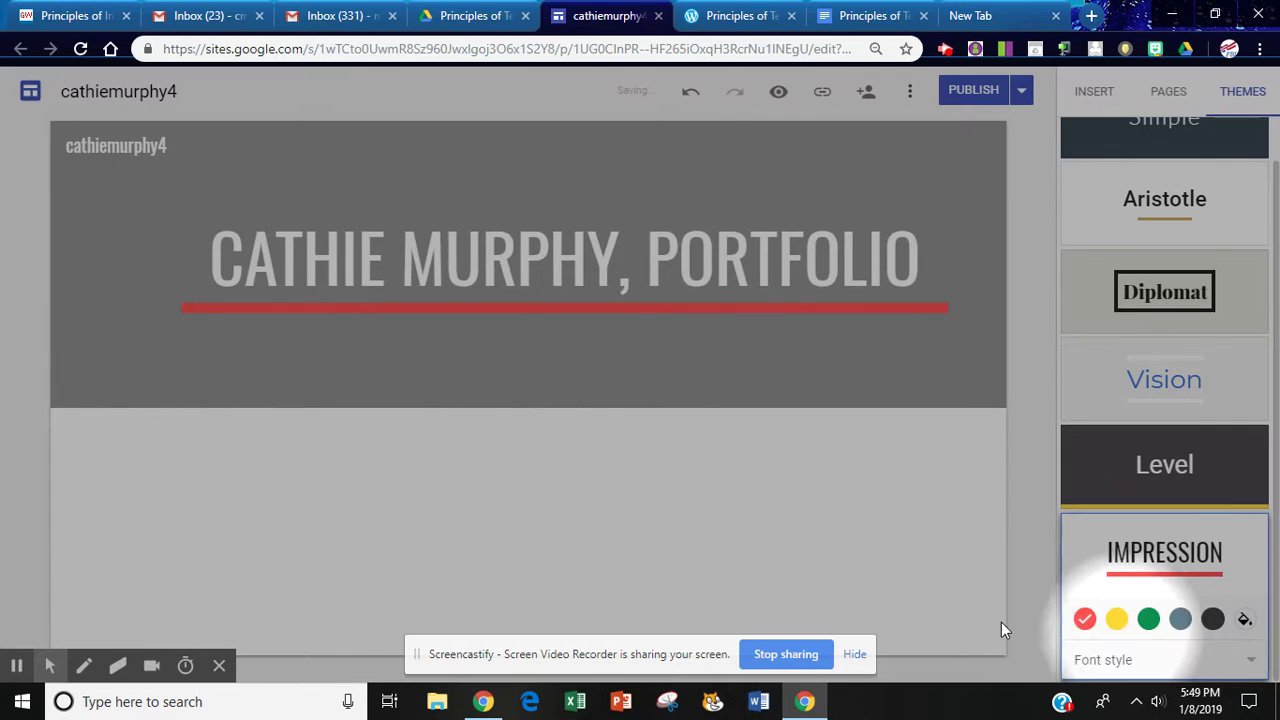
click(1149, 617)
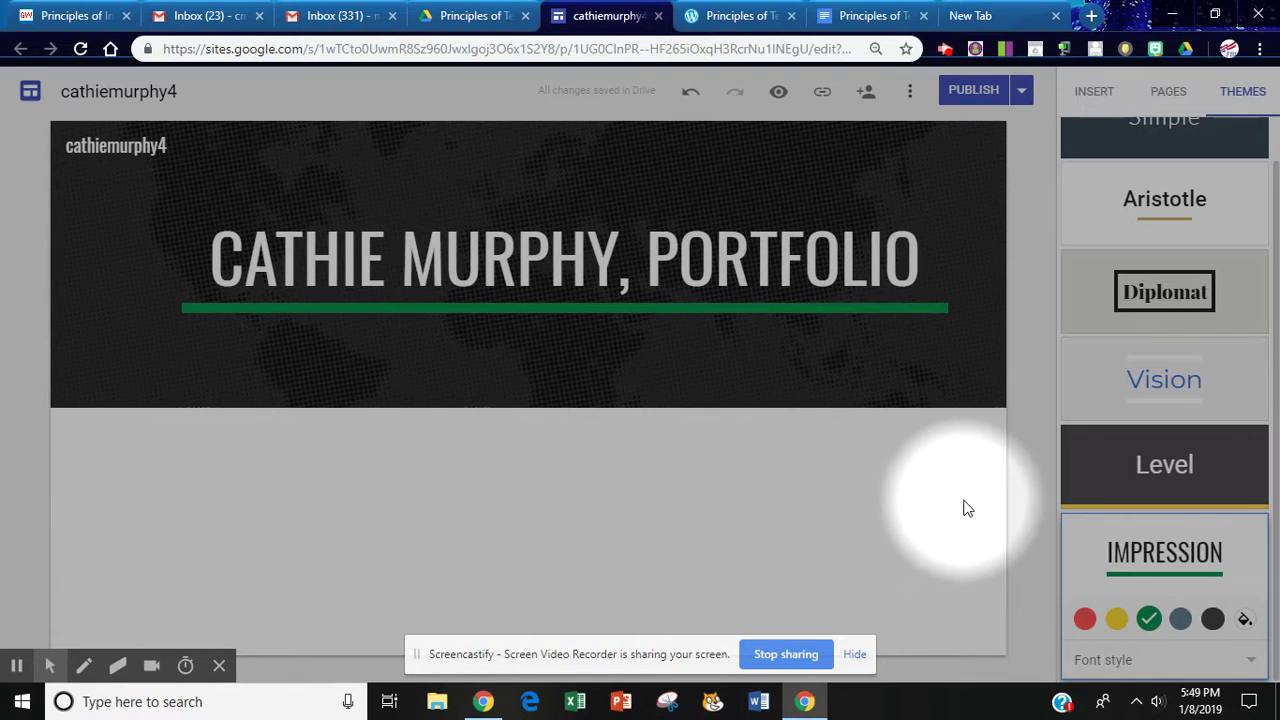
Add a new page named Principles of Technology to the site
click(1172, 93)
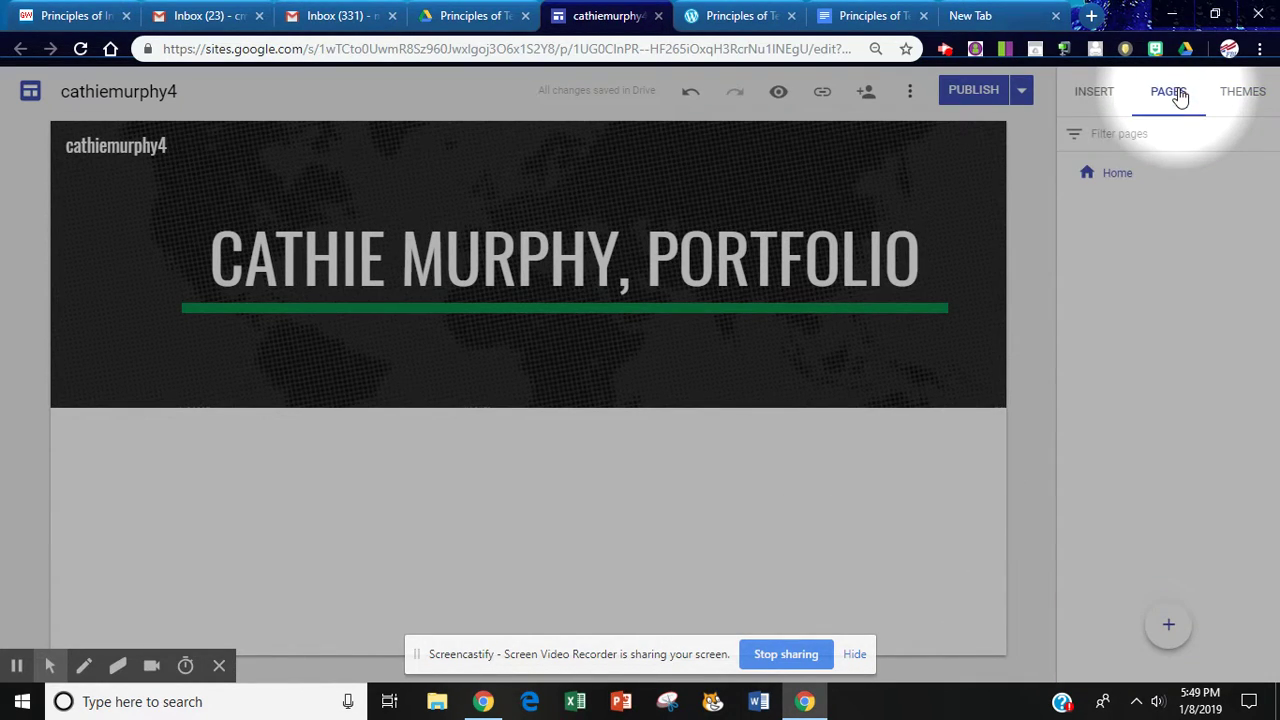
mouse_move(1104, 174)
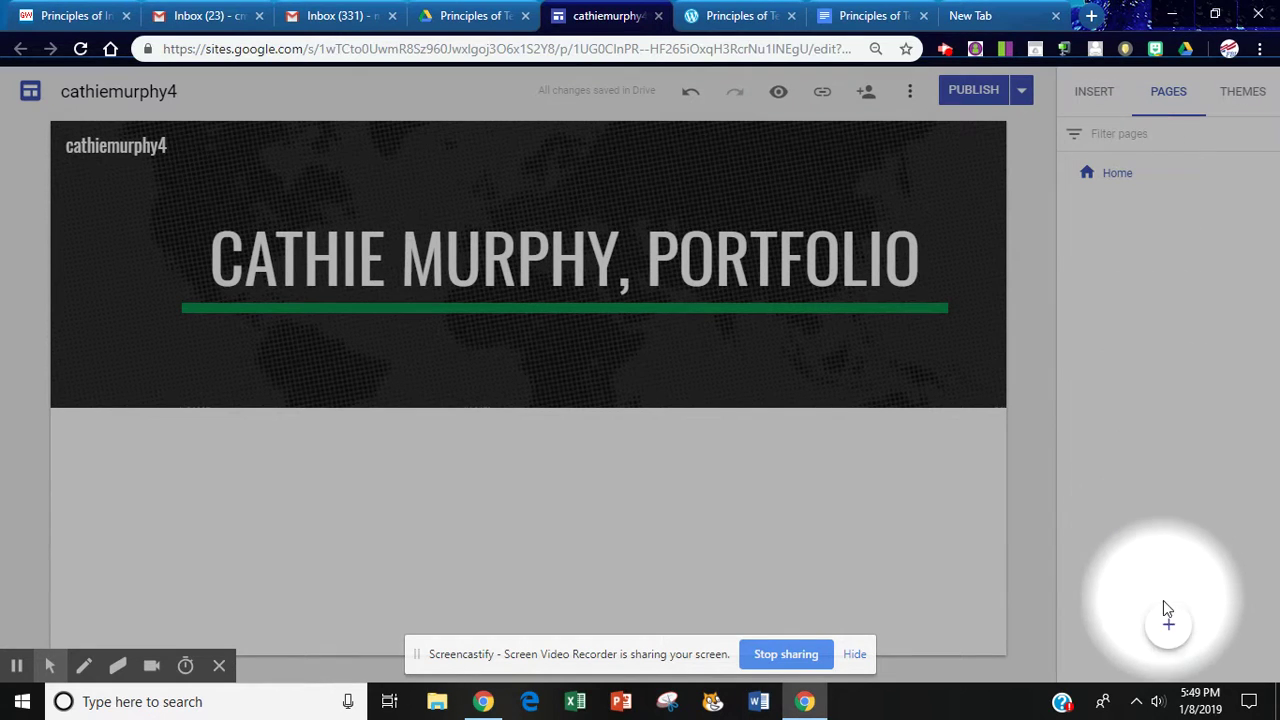
click(1169, 630)
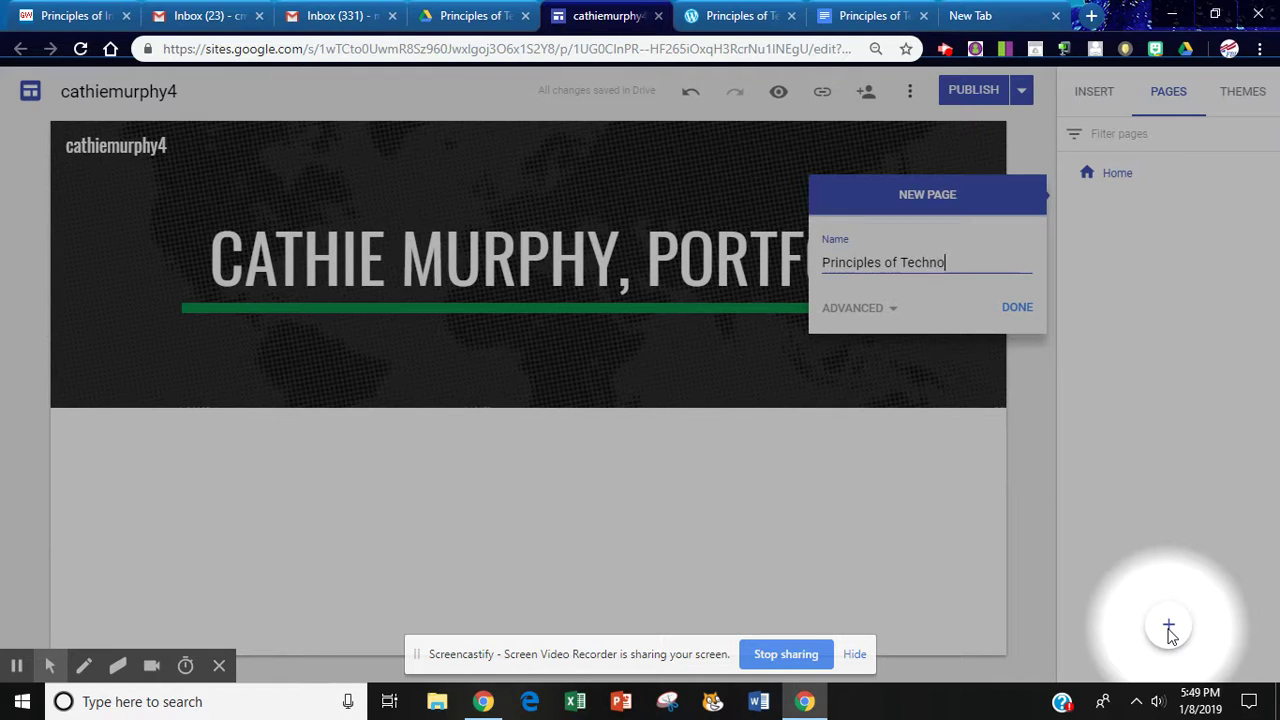
text(Principles of Technology)
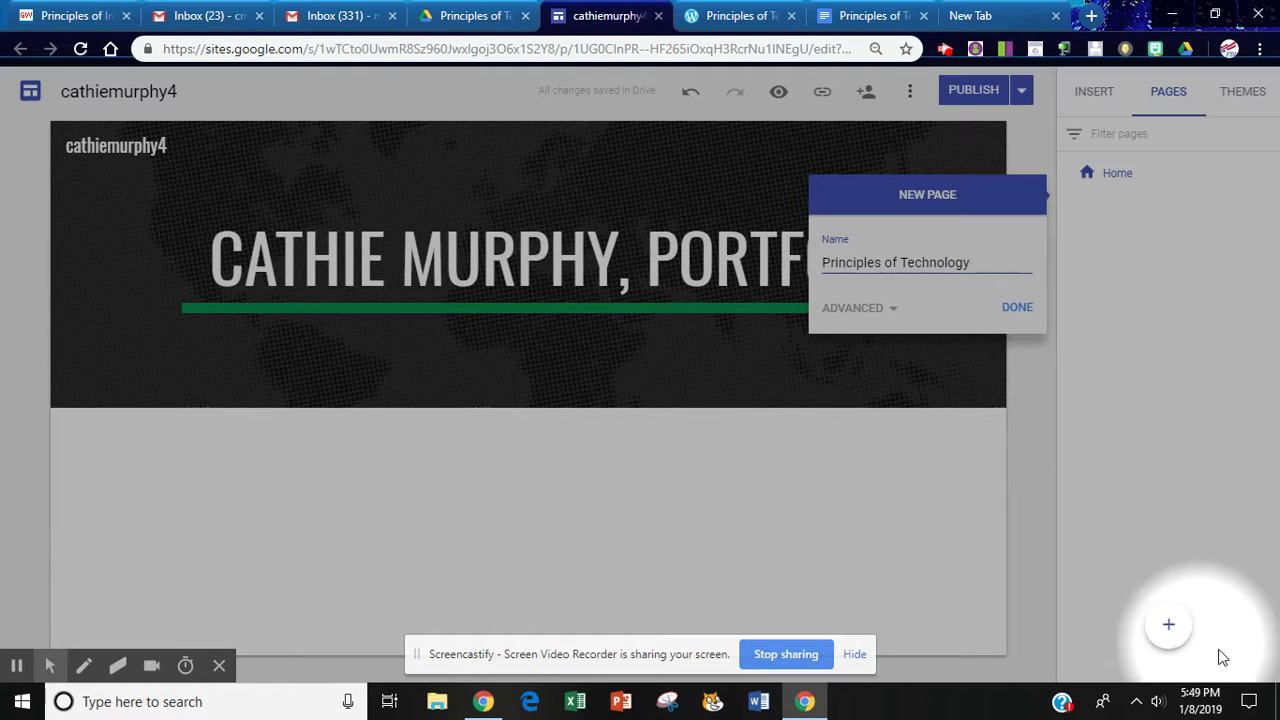
click(1017, 307)
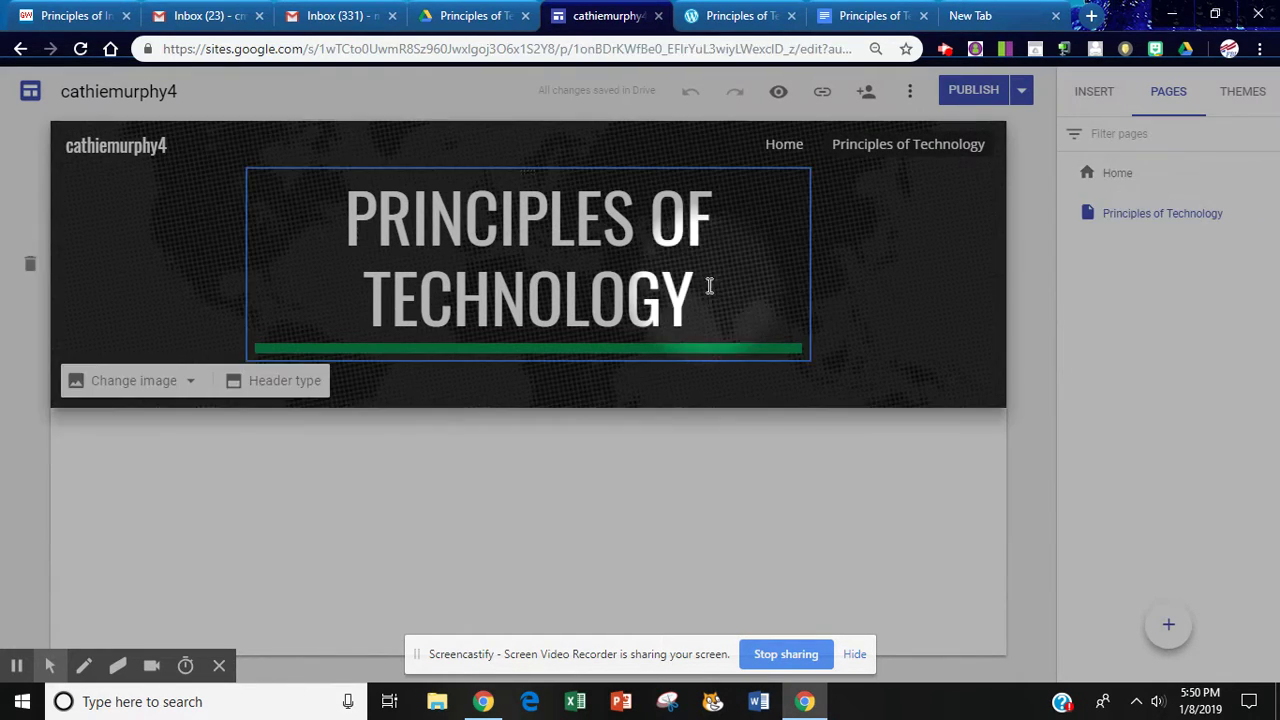
Add two more pages, Word 2016 and Excel 2016
click(1168, 625)
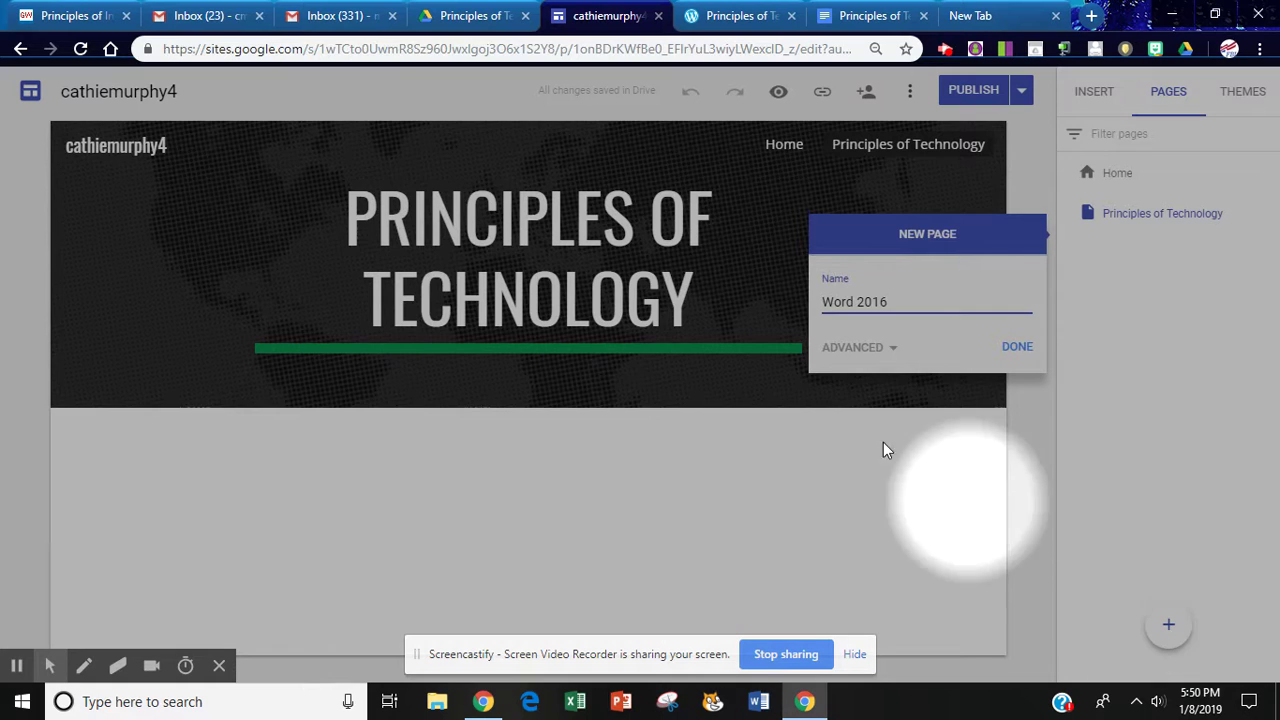
click(1013, 350)
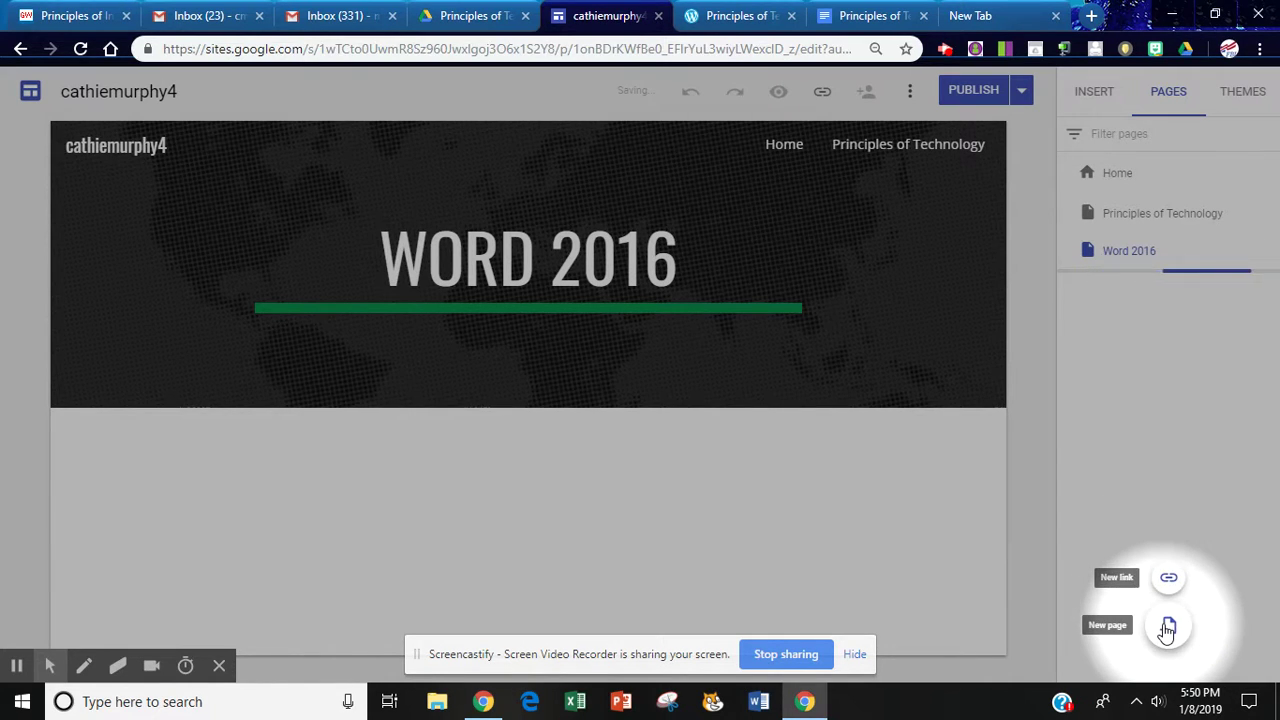
click(1168, 625)
text(Excel 2016)
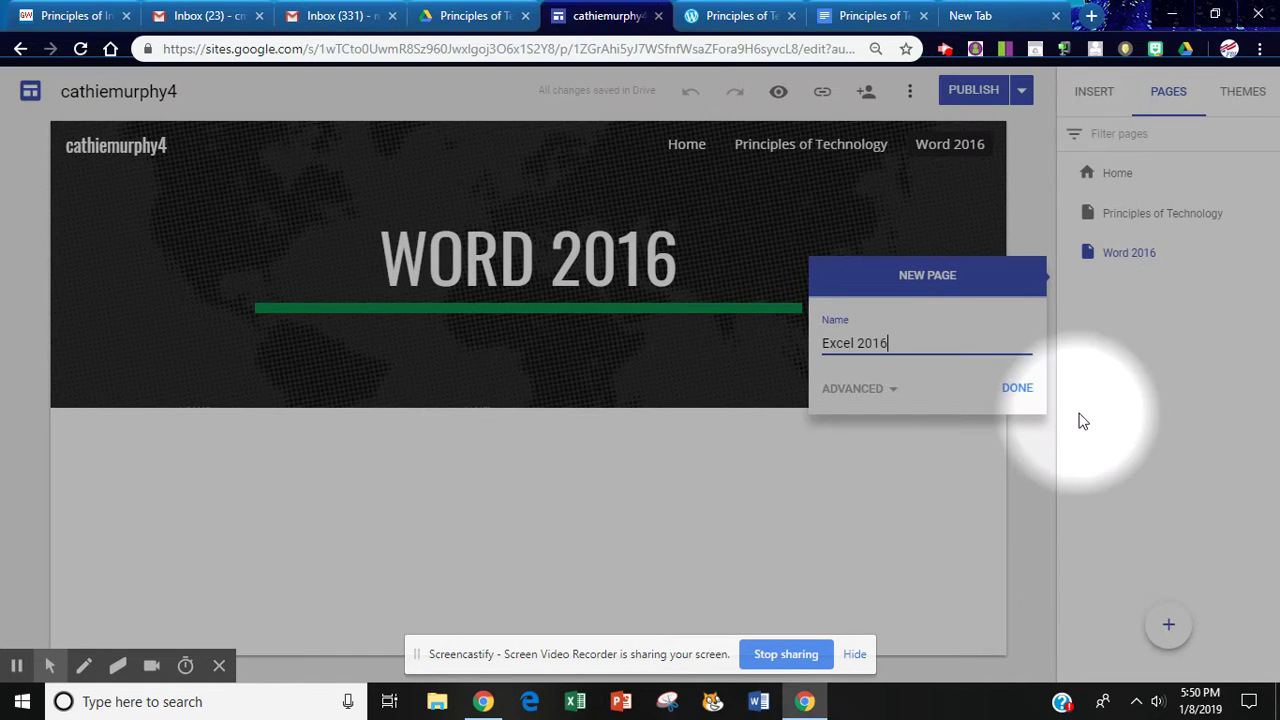
click(1020, 390)
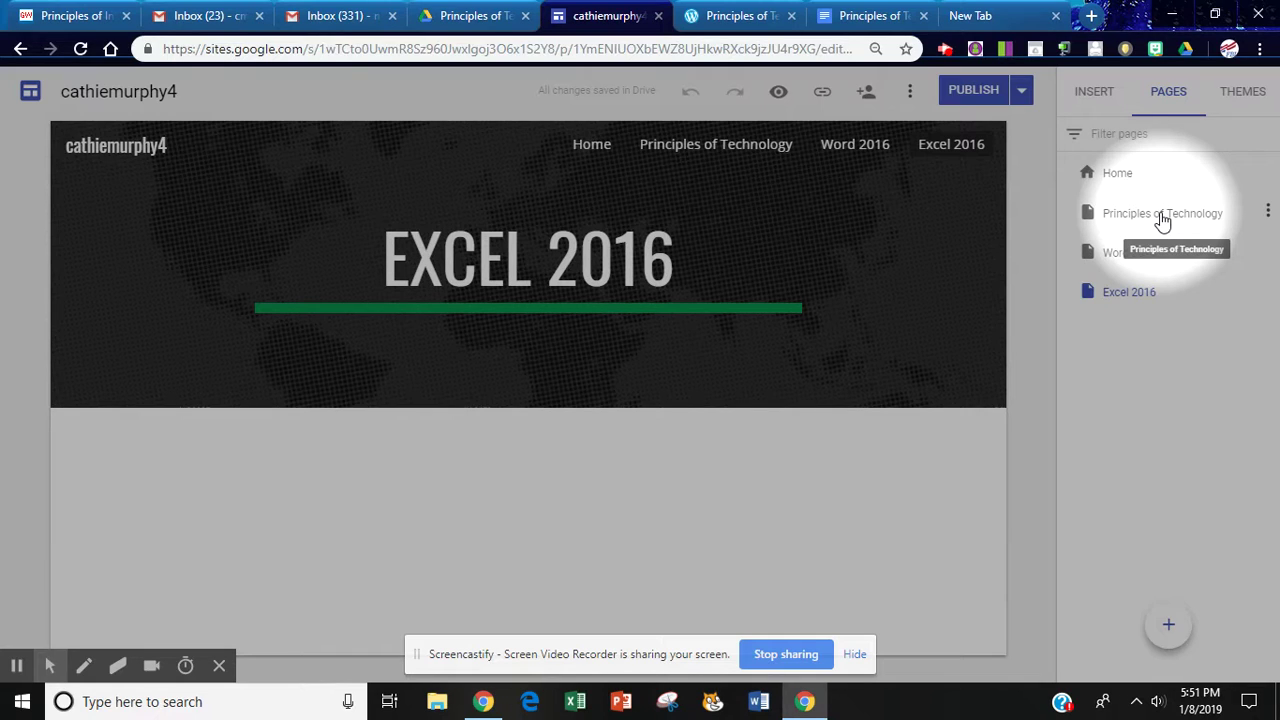
Add a Unit 1 subpage under Principles of Technology
click(1267, 213)
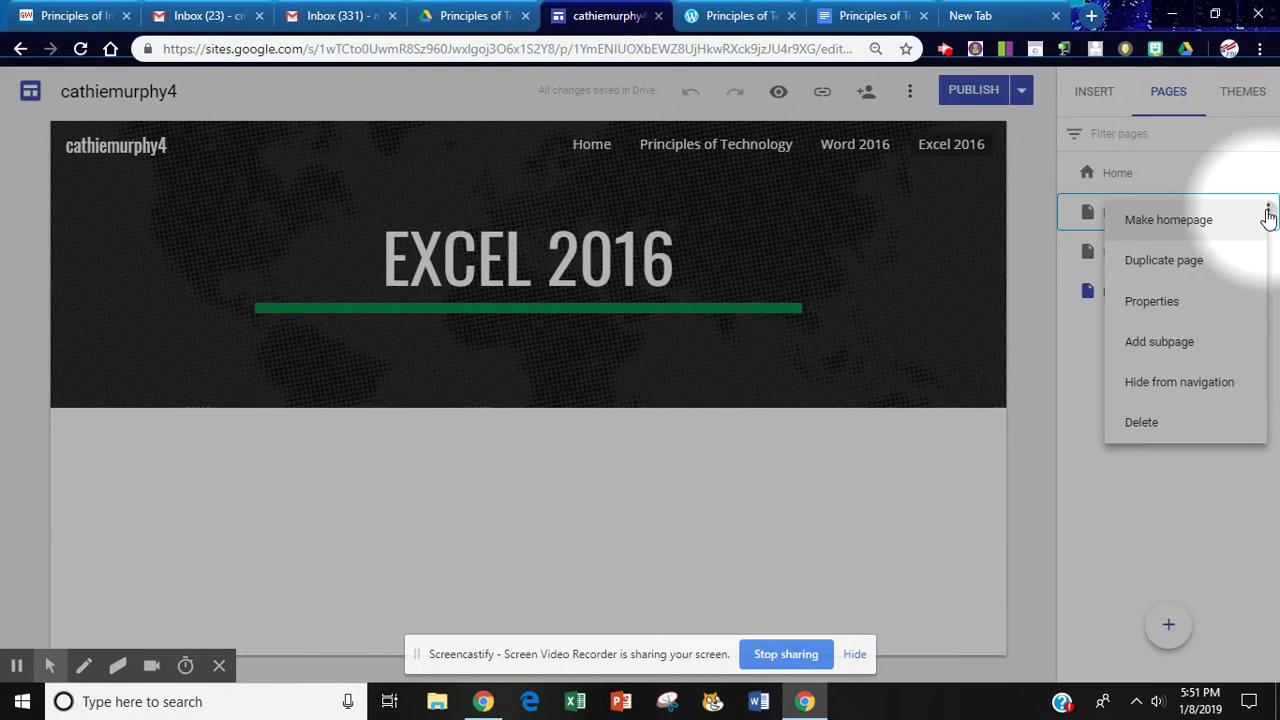
click(1160, 340)
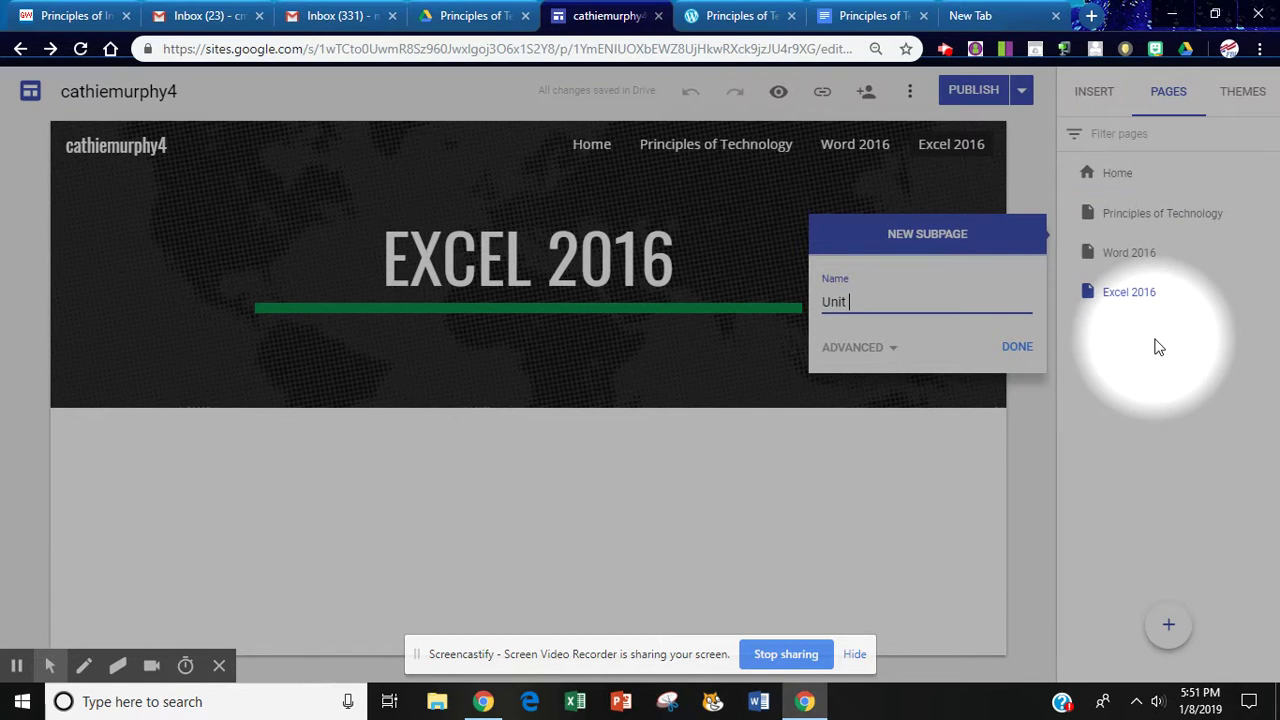
click(1017, 349)
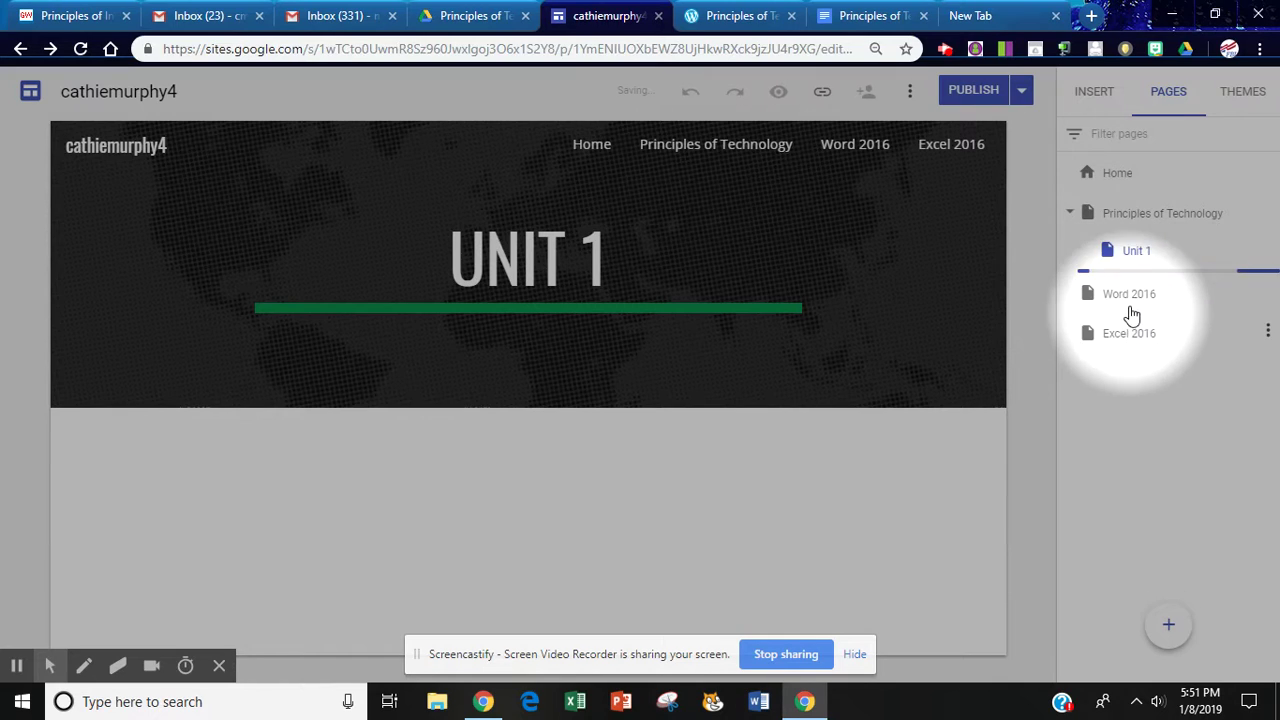
Add a Chapter 1 subpage under Word 2016 and move Excel 2016 up after Home
click(1252, 297)
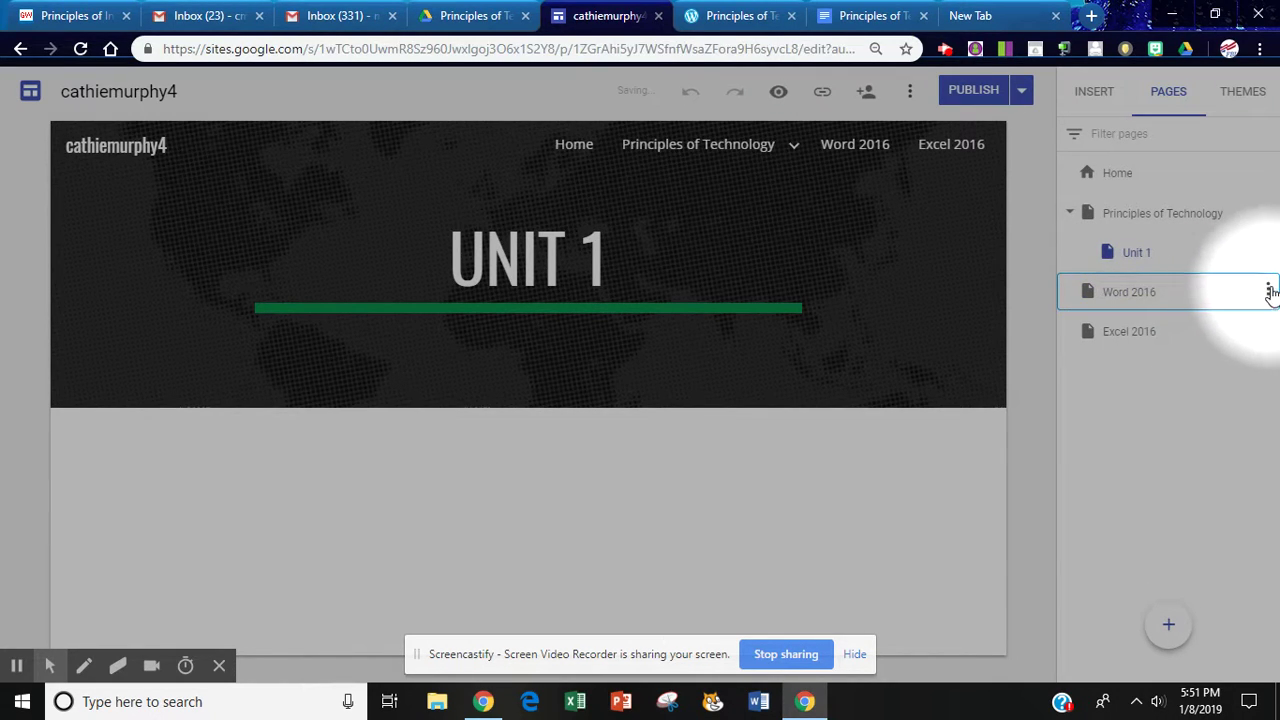
click(1267, 291)
click(1162, 426)
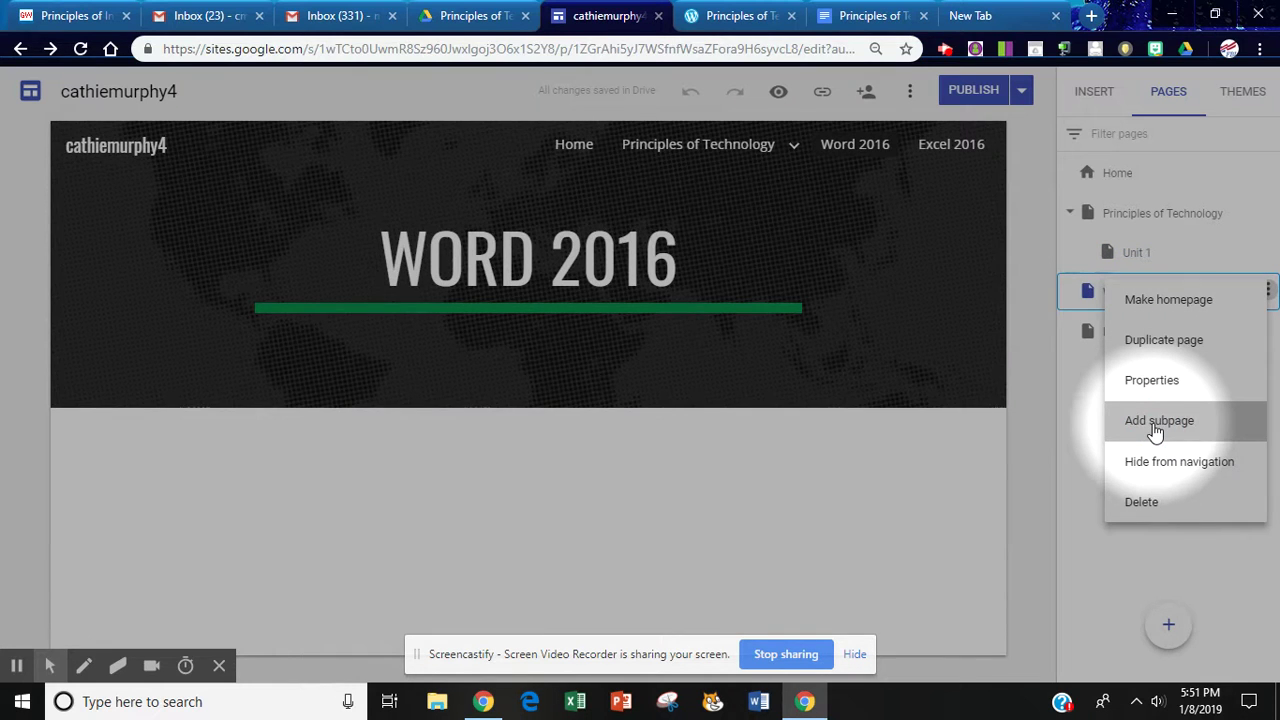
click(1158, 421)
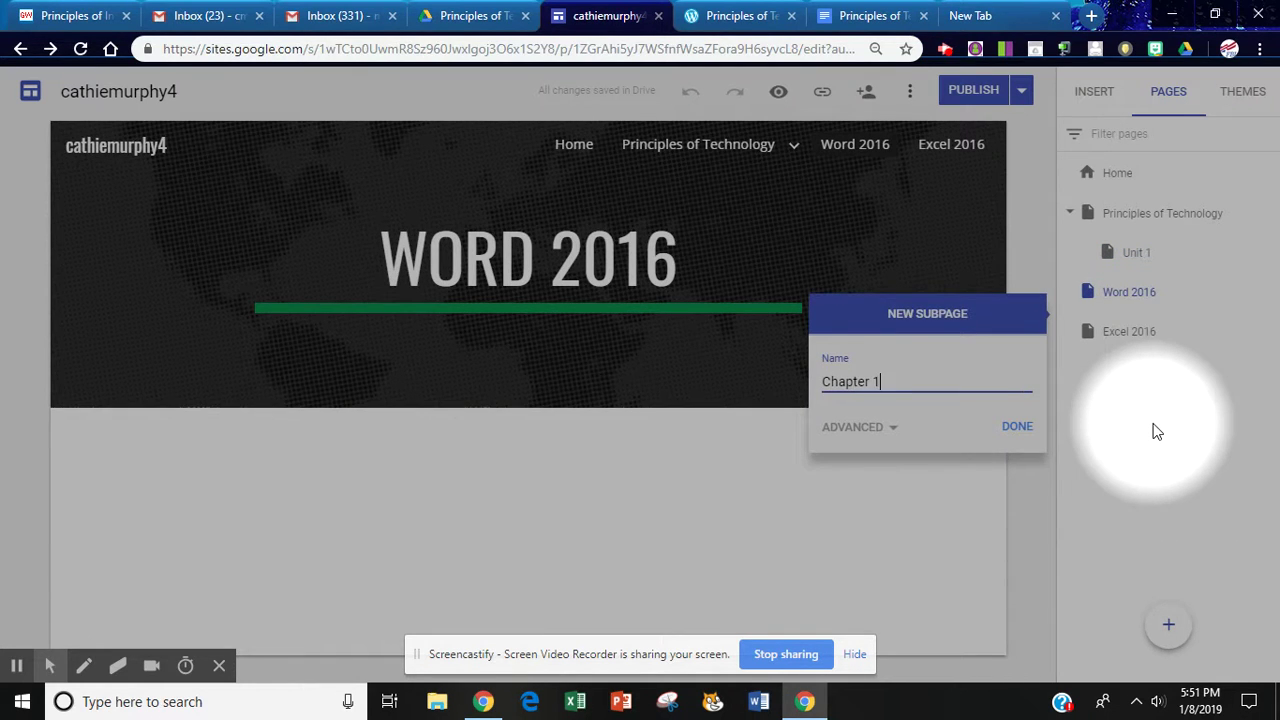
click(1018, 427)
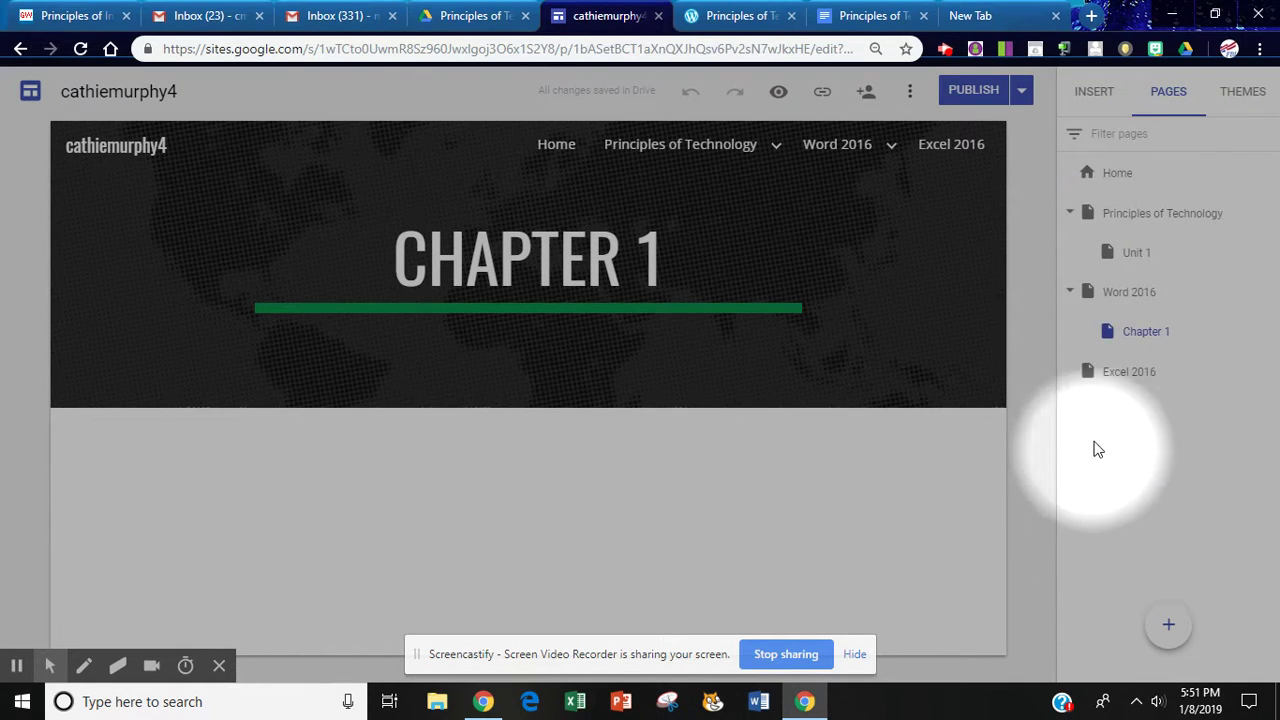
drag(1131, 374, 1155, 203)
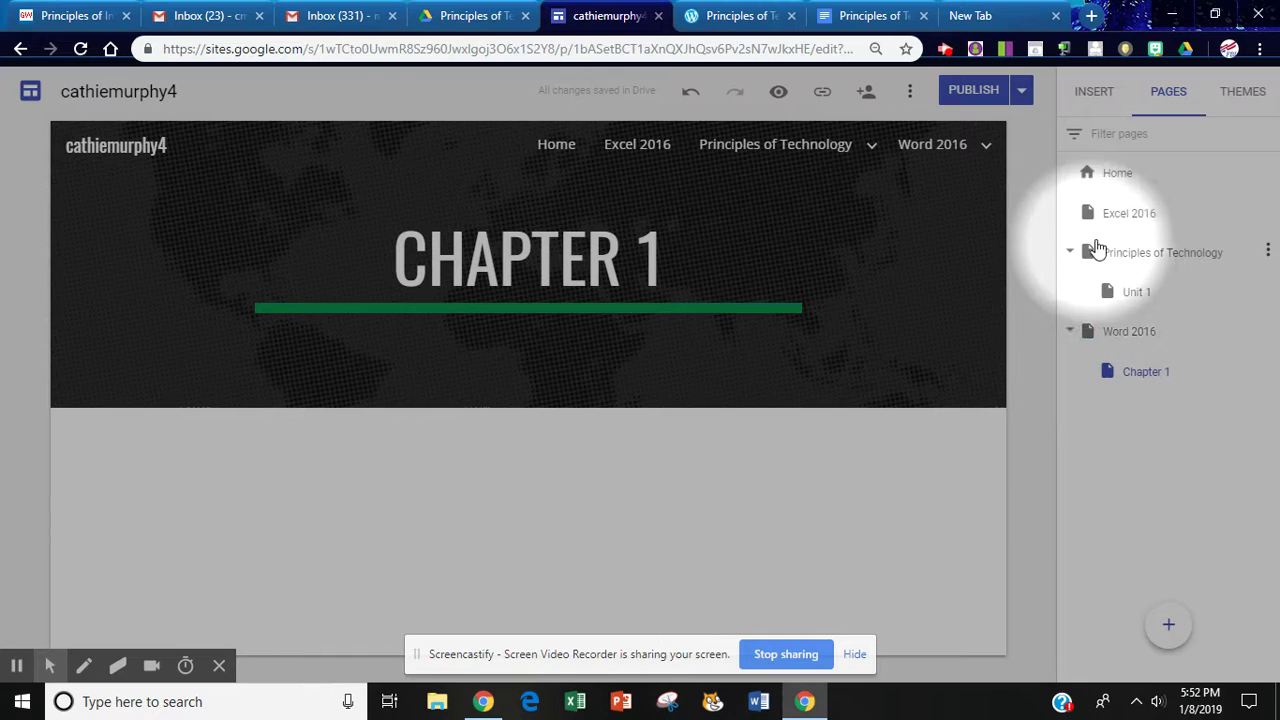
Open the Unit 1 subpage for editing
click(1136, 294)
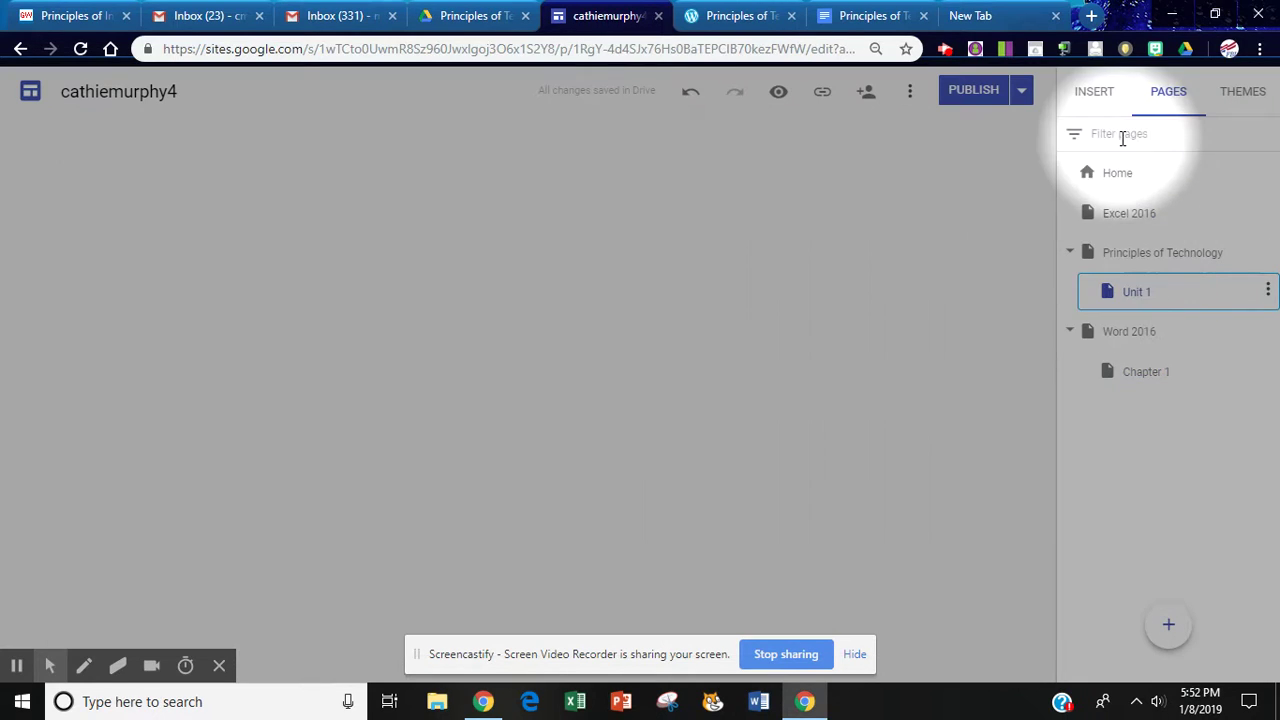
Insert a text box on the Unit 1 page and narrow it to about half the page width
click(1093, 96)
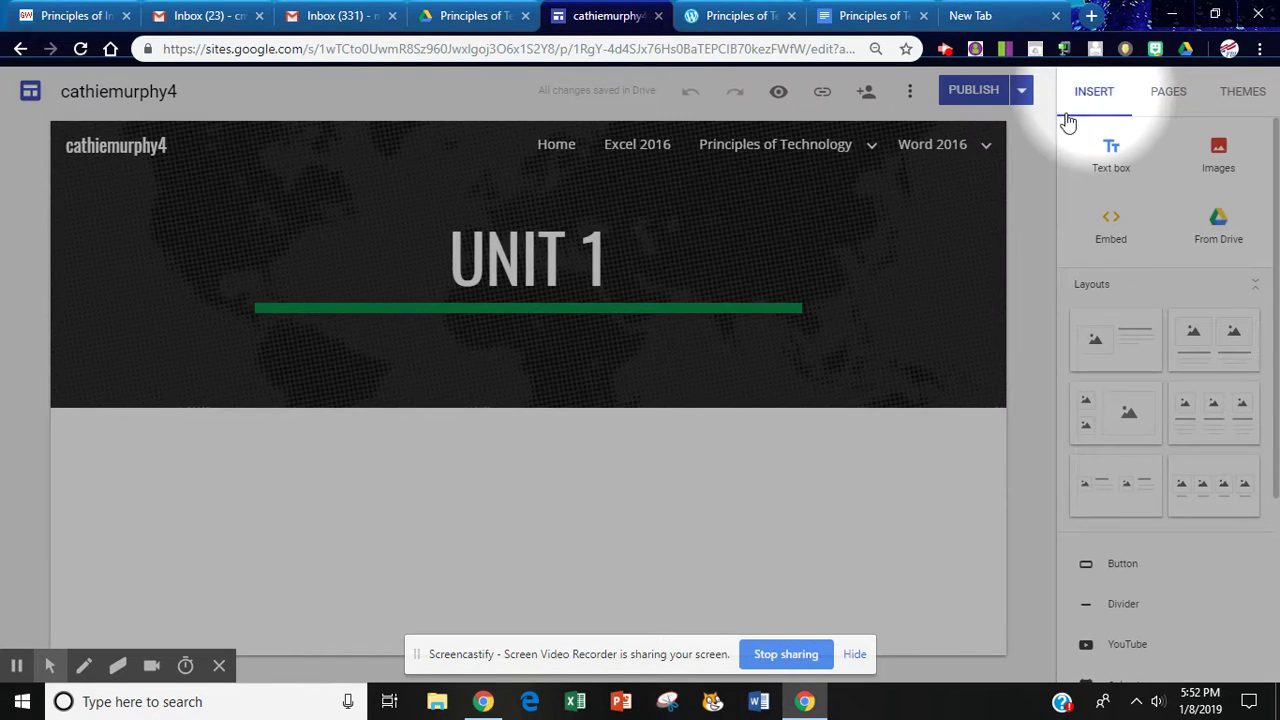
click(1108, 164)
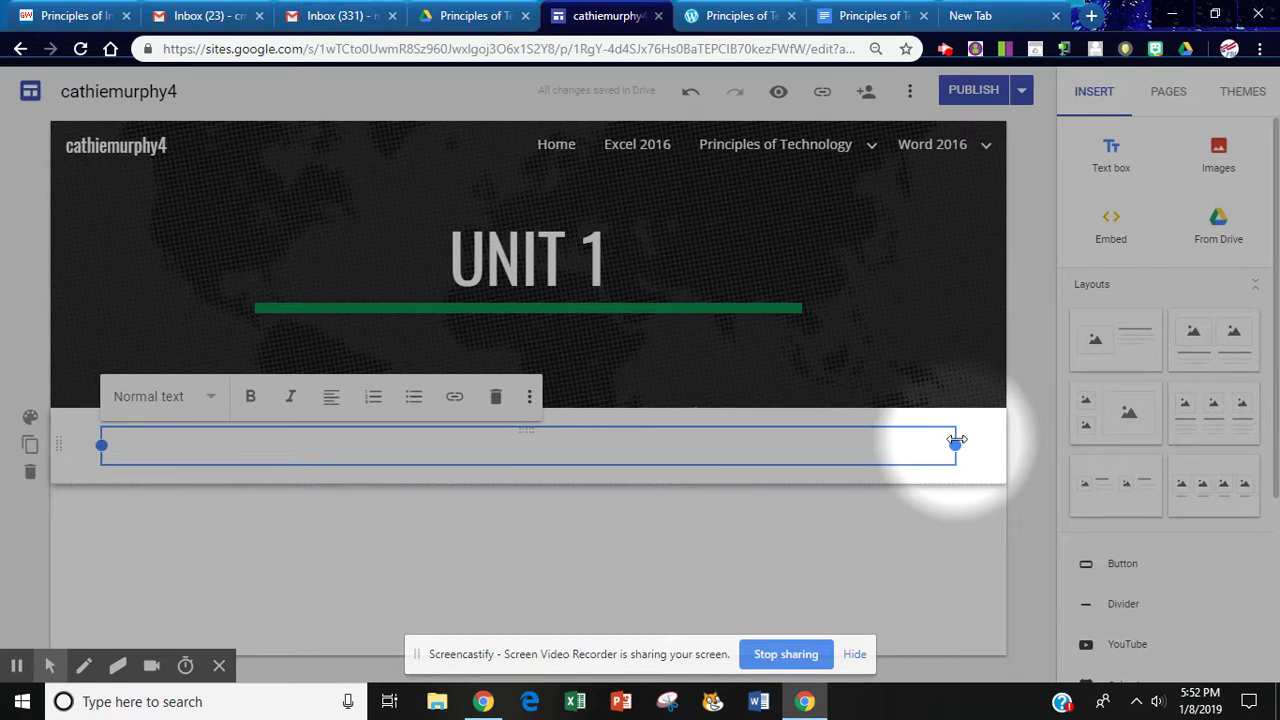
drag(956, 440, 600, 446)
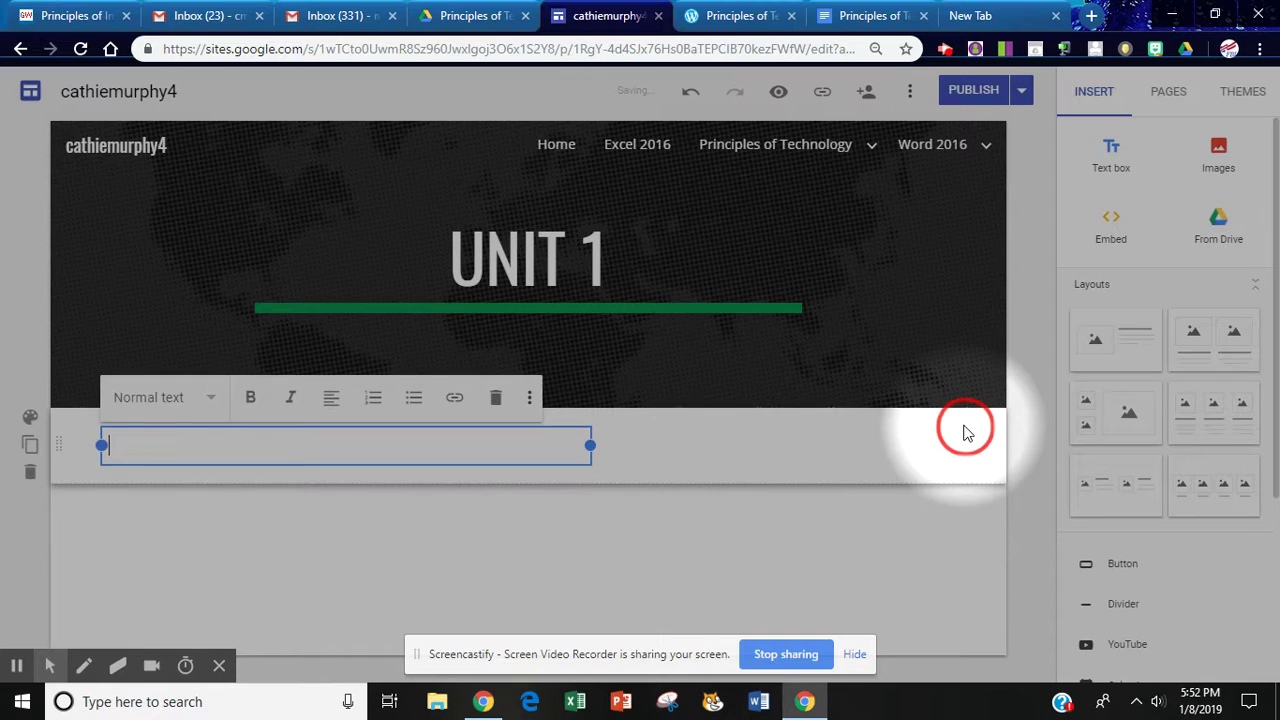
click(1218, 162)
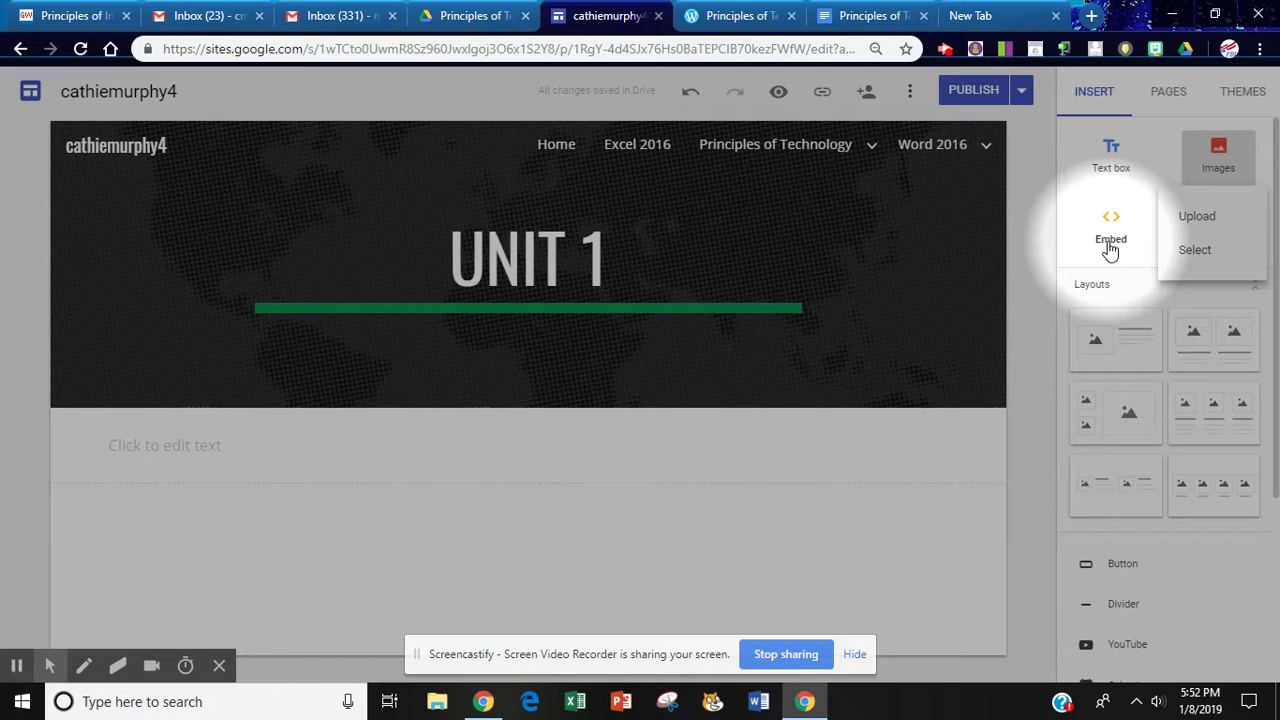
Add a two-image layout and a two-small-one-large image layout to Unit 1, then republish
click(1137, 345)
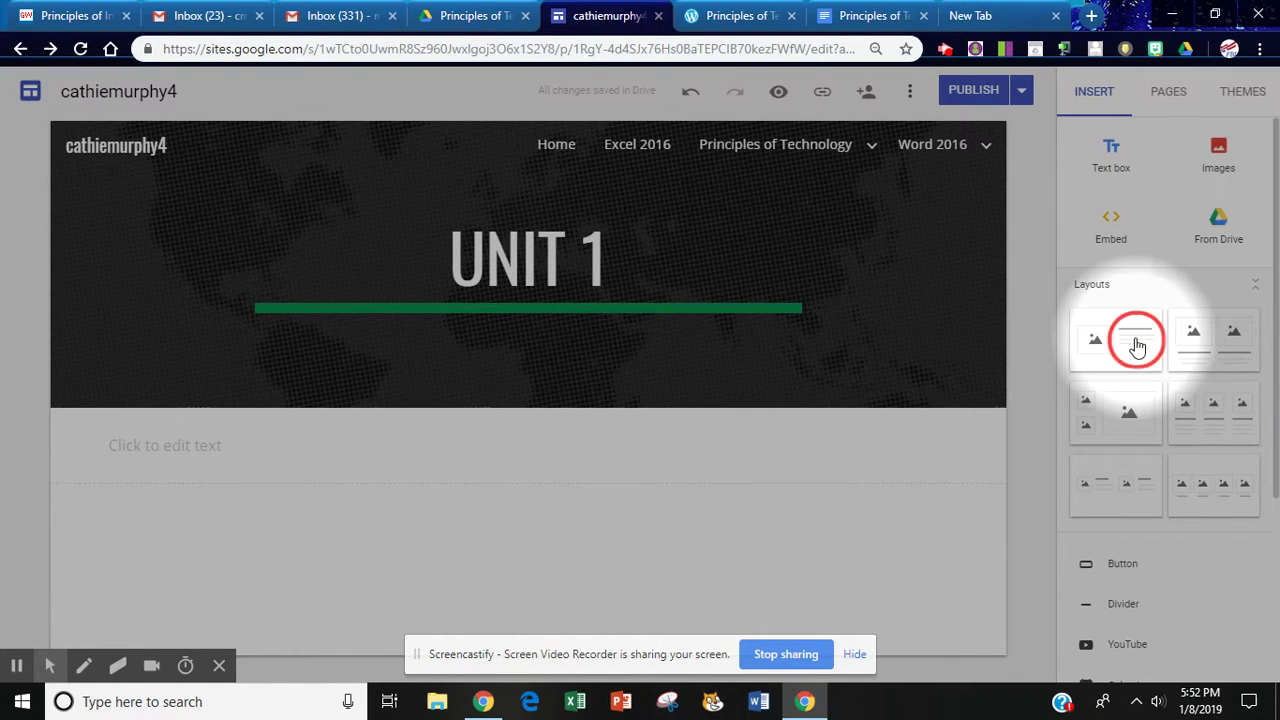
click(1213, 349)
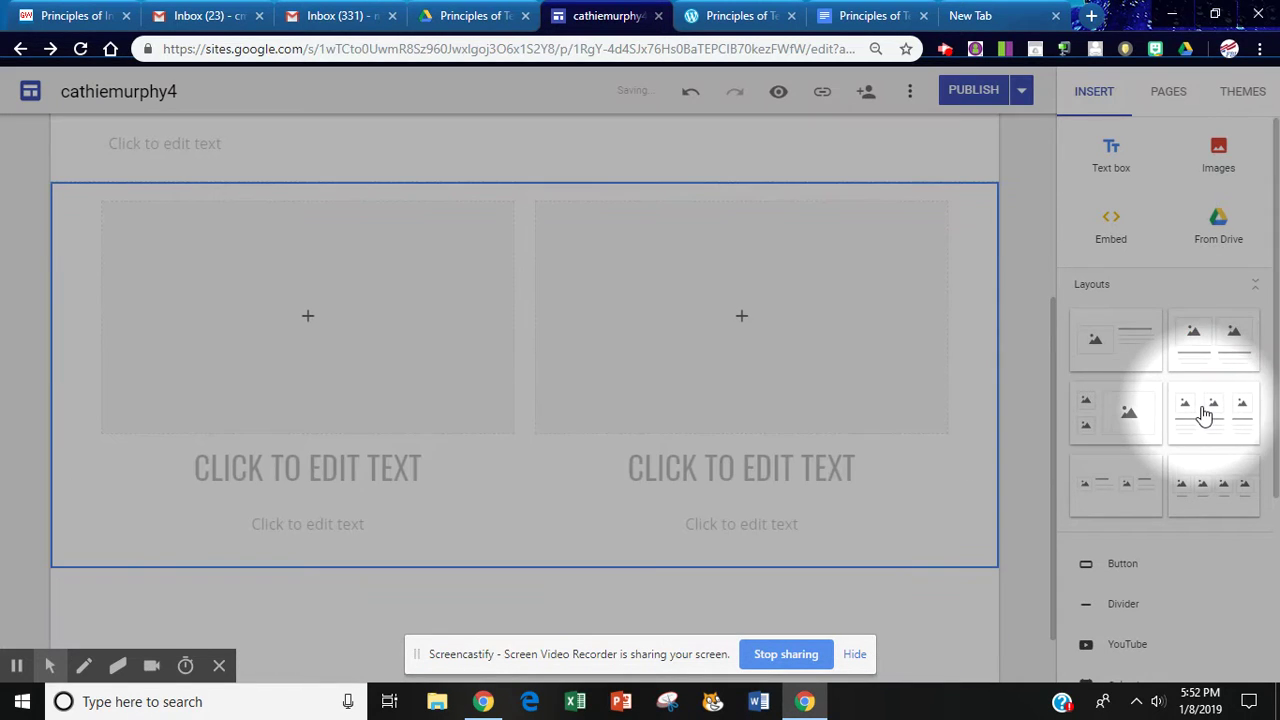
click(1129, 420)
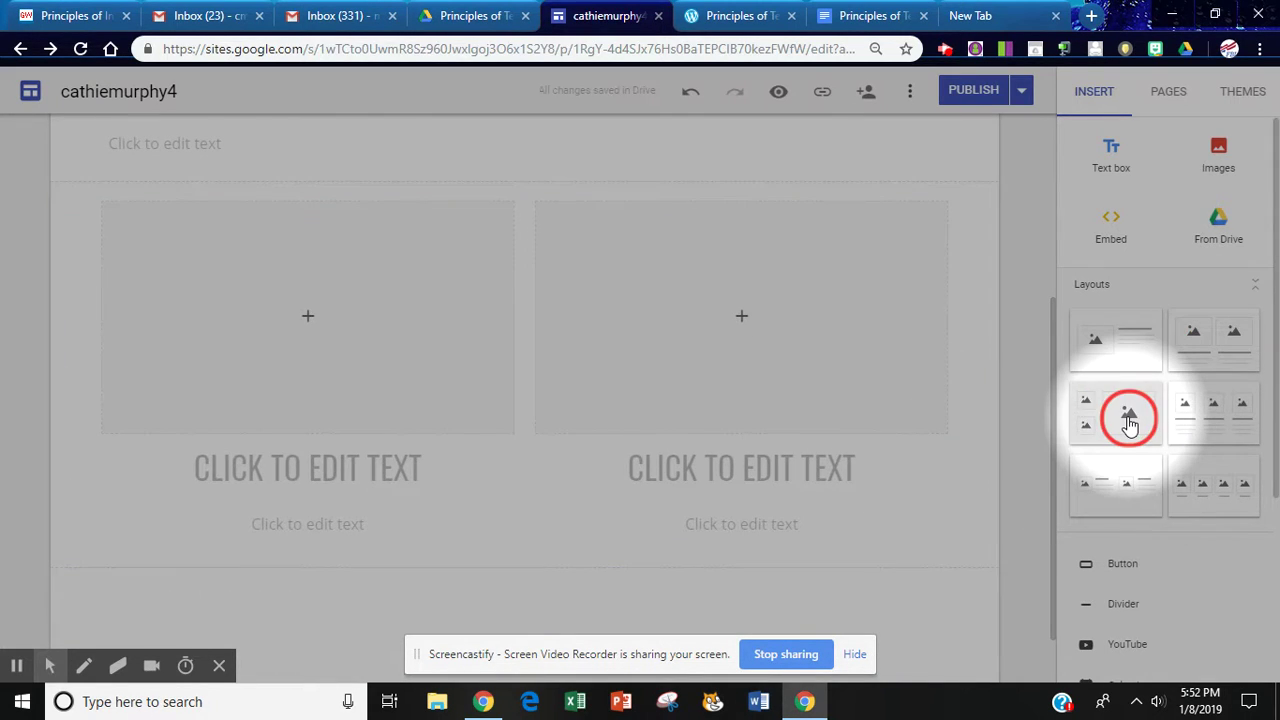
scroll(1277, 304, down, 5)
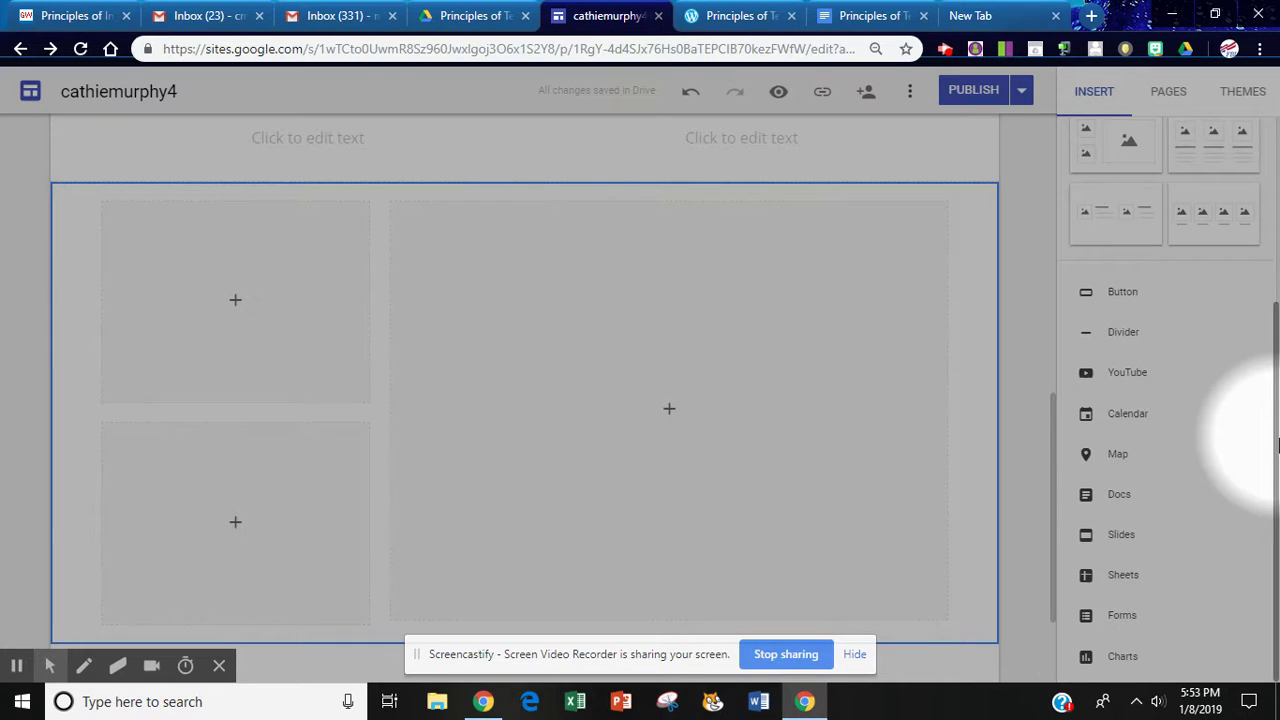
drag(1275, 440, 1277, 168)
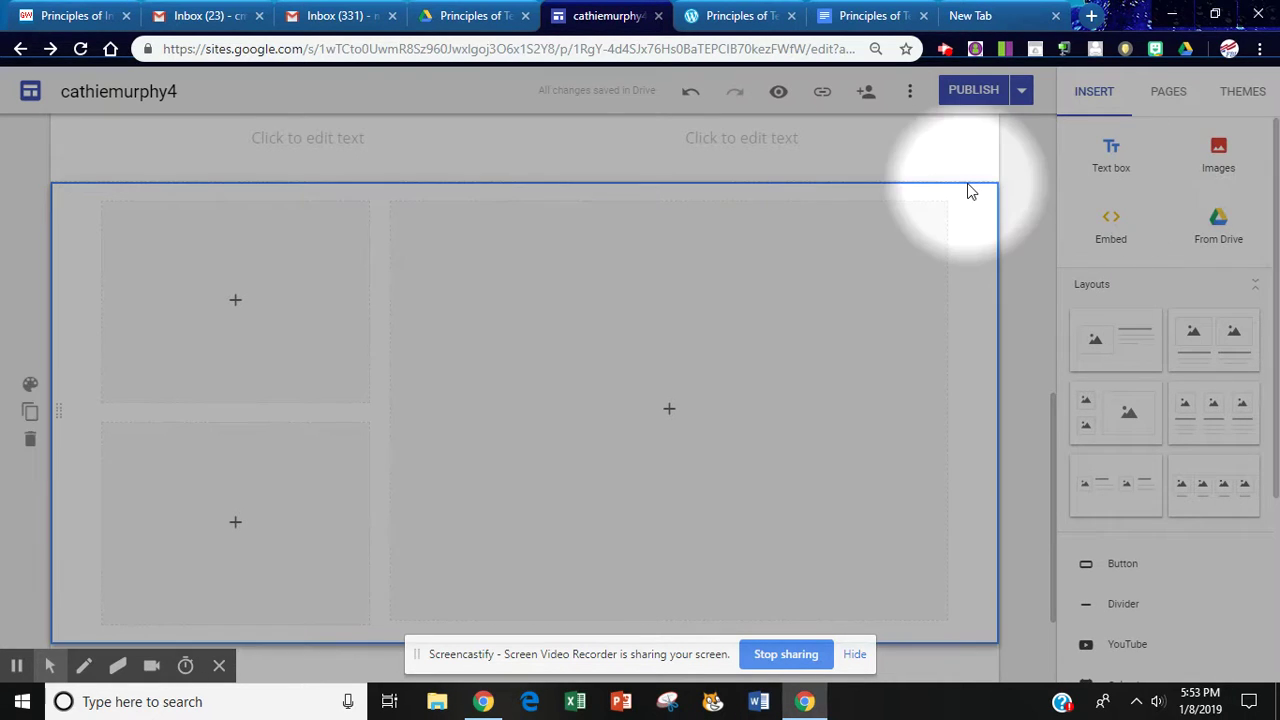
click(978, 89)
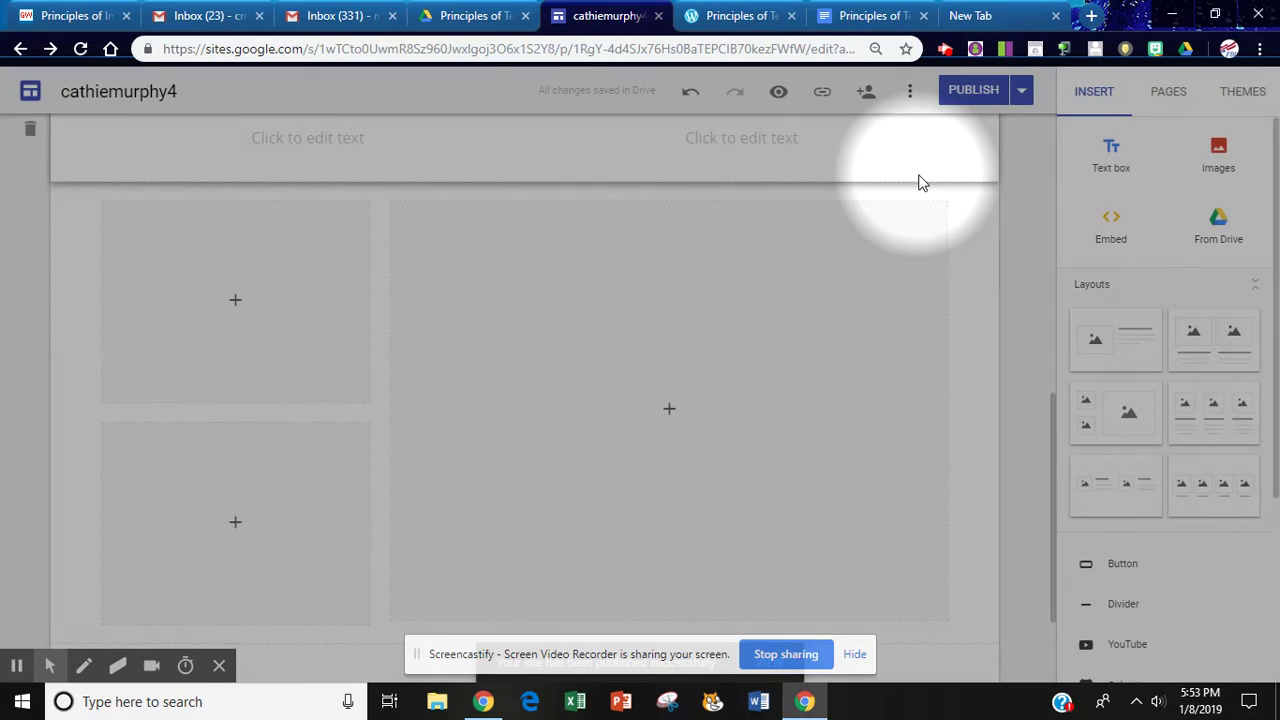
Open the site preview and expand the Principles of Technology subpage list
click(780, 92)
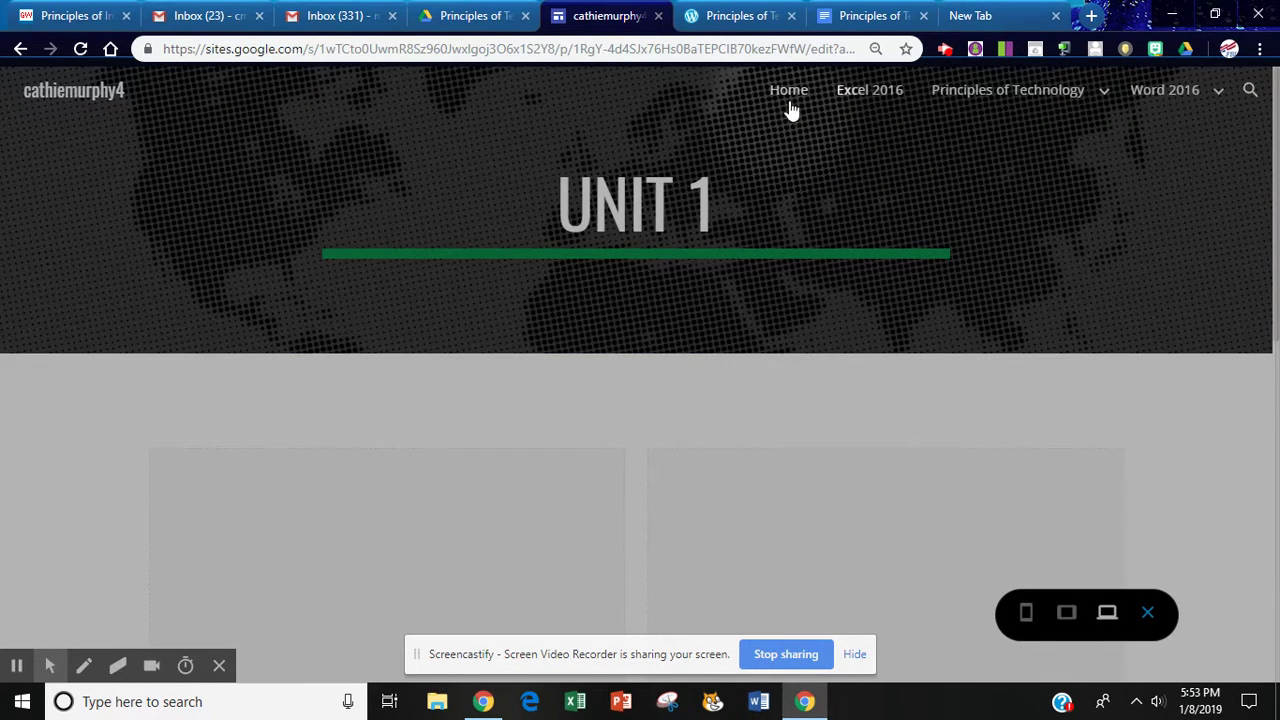
mouse_move(971, 94)
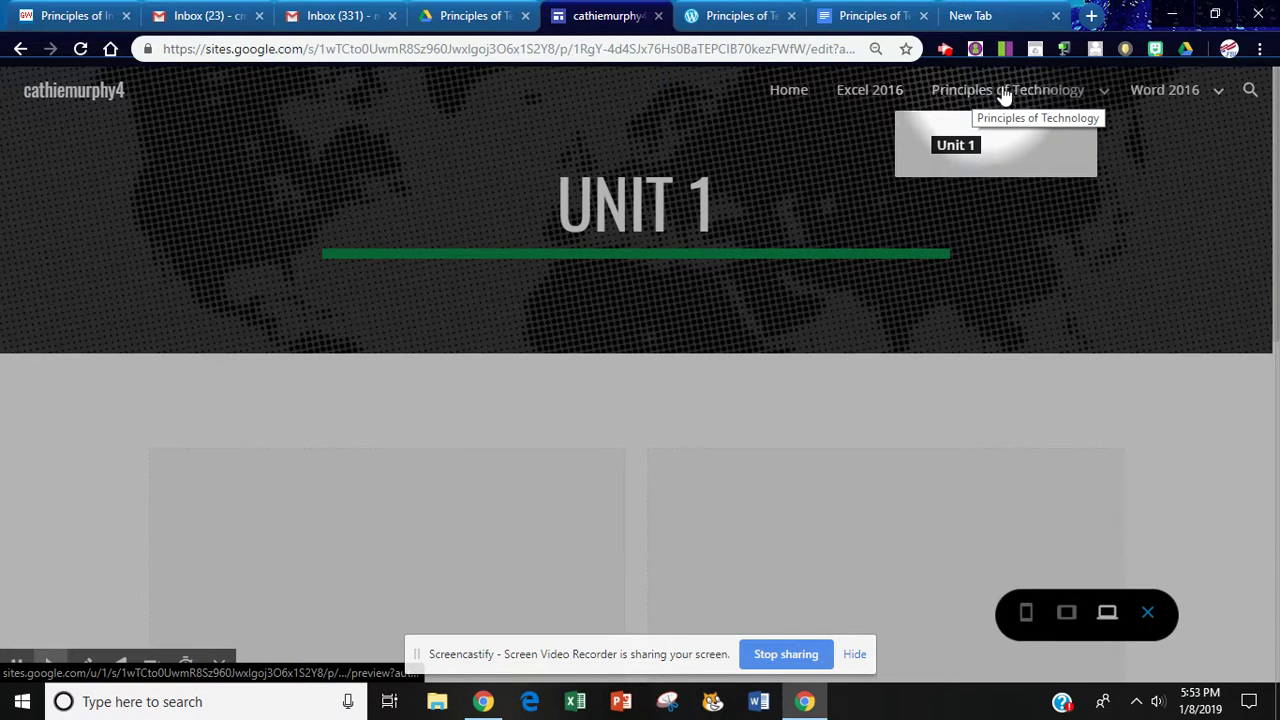
click(1101, 95)
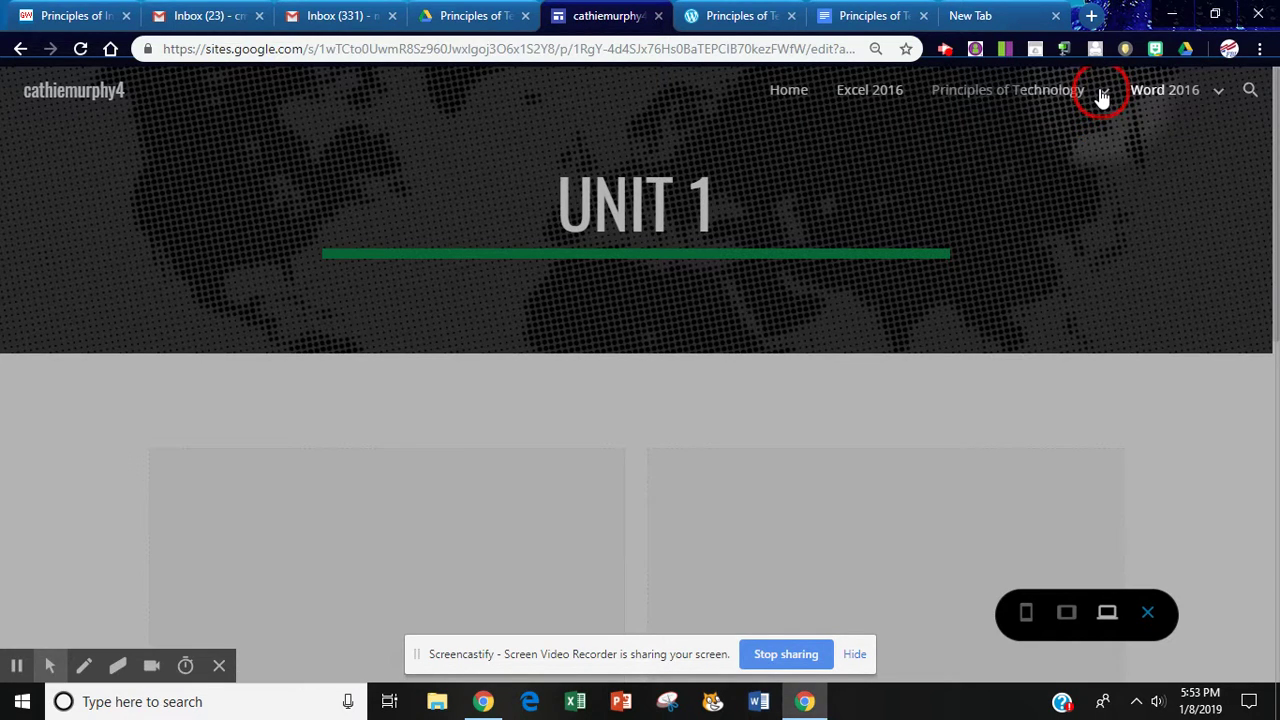
mouse_move(1194, 77)
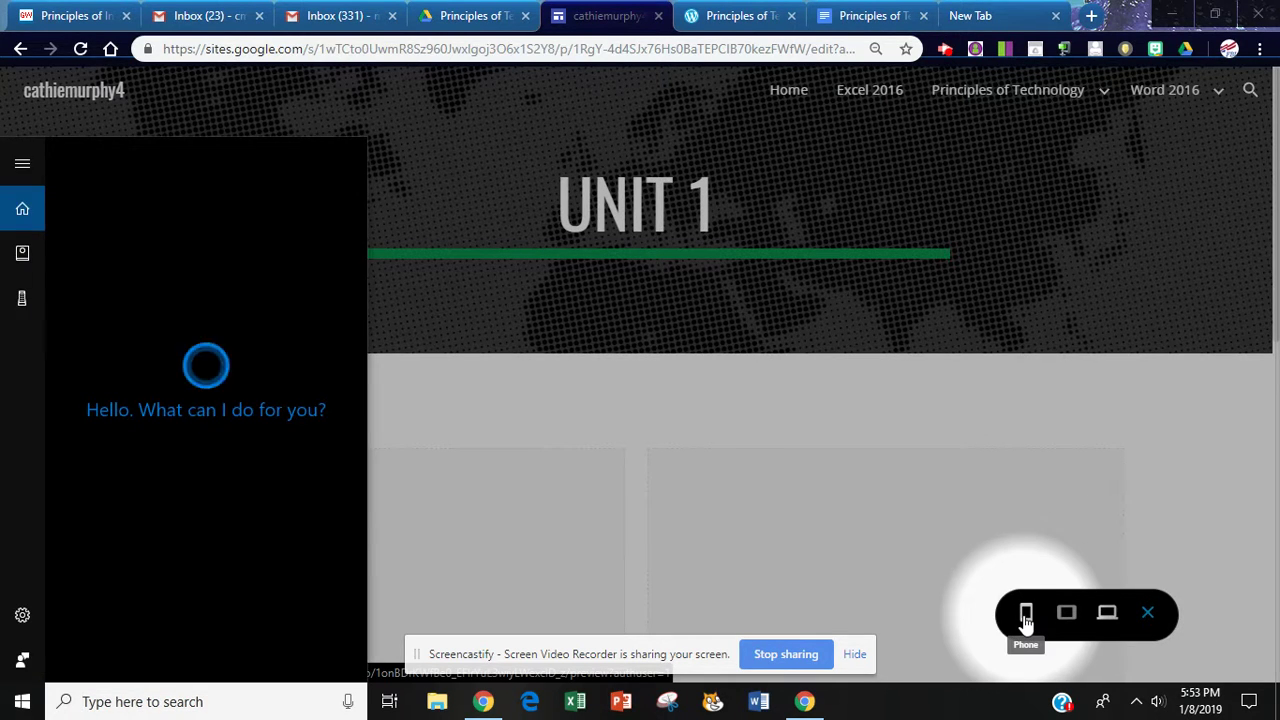
Check the preview at phone, tablet and large-screen widths, then exit back to the editor
click(1026, 615)
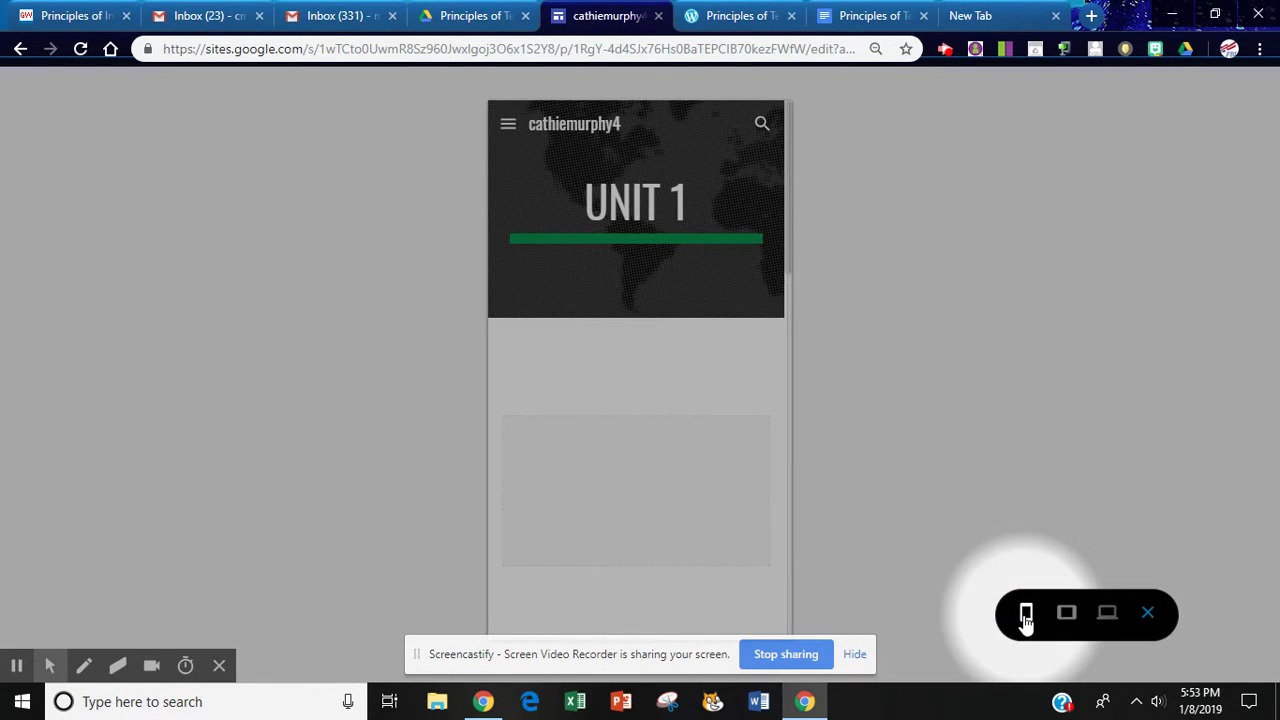
click(1066, 615)
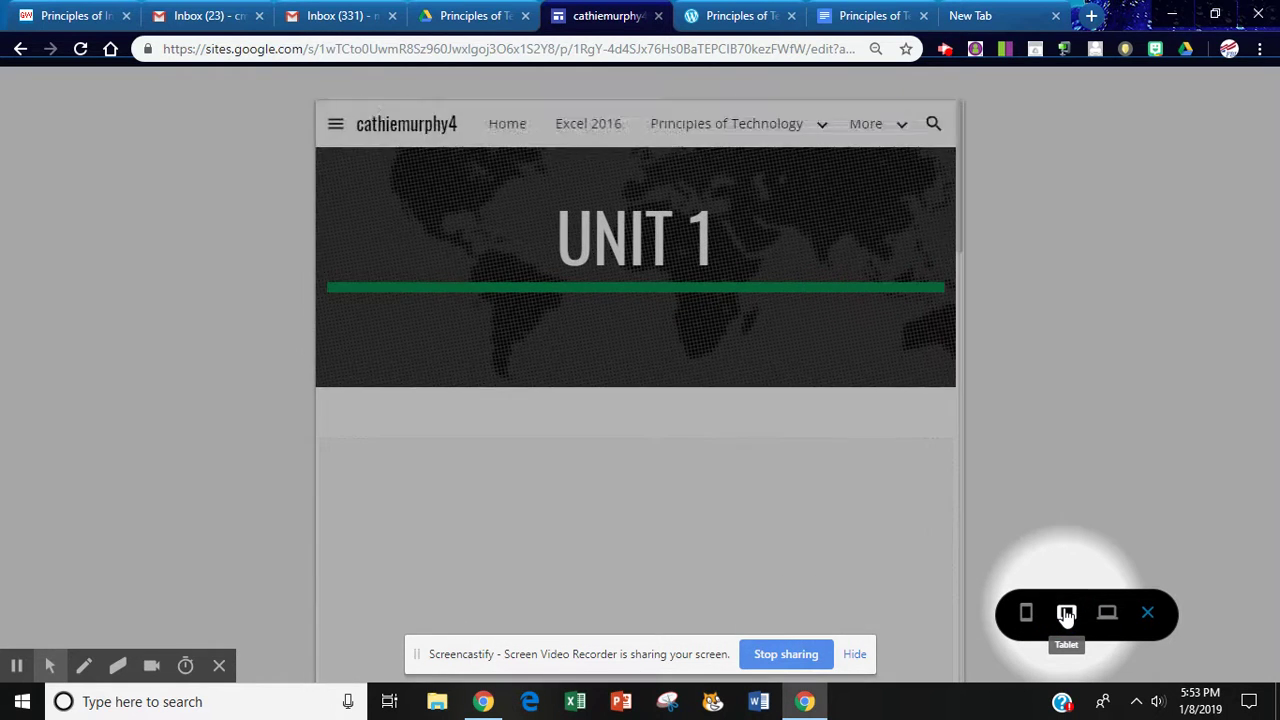
click(1107, 615)
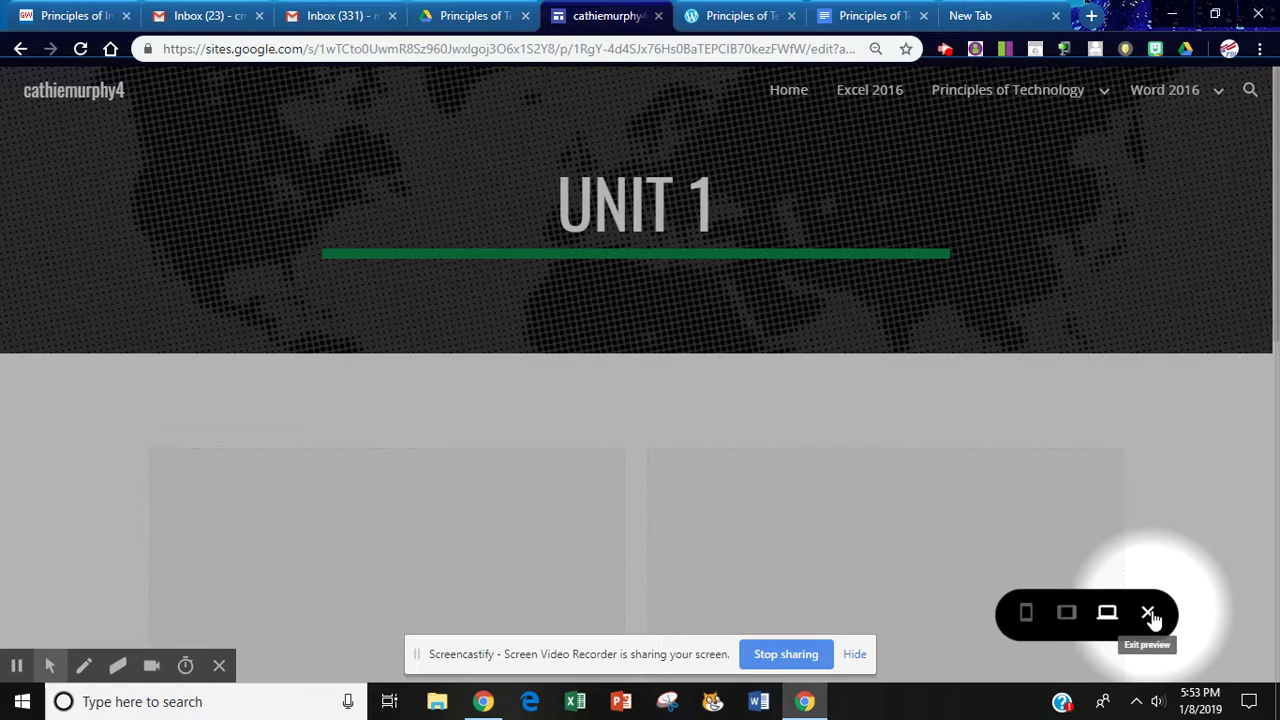
click(1149, 615)
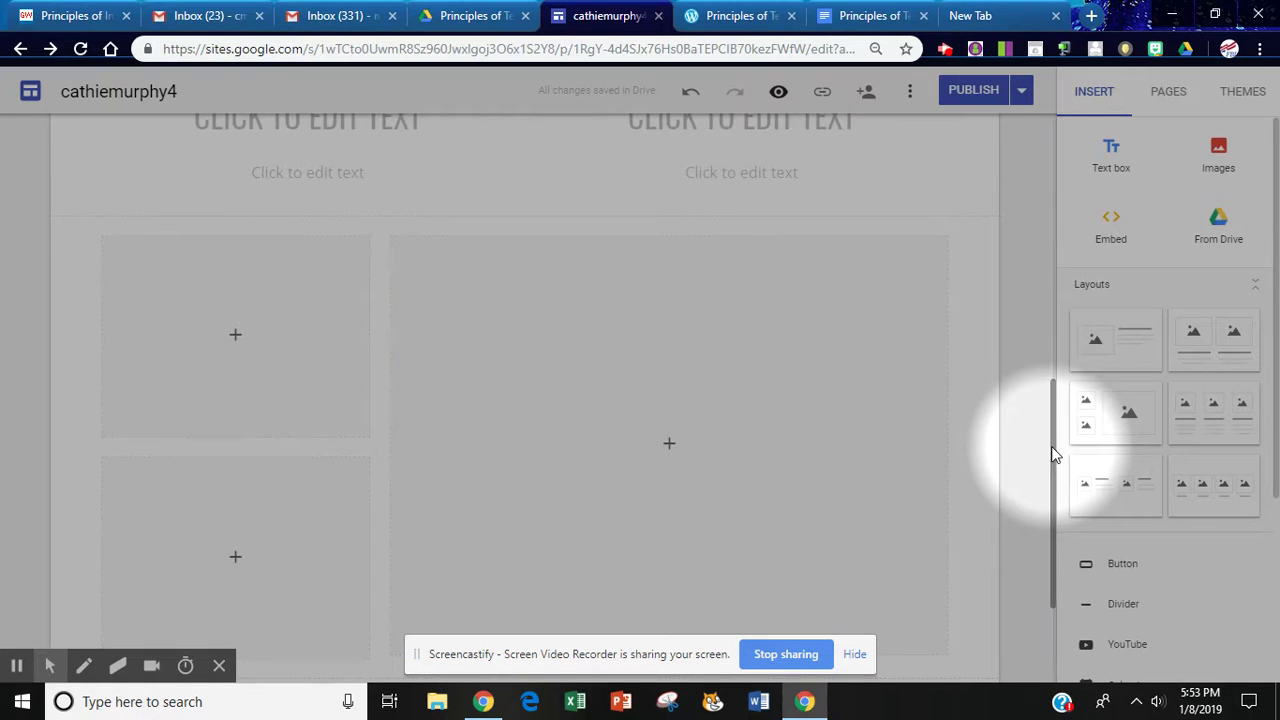
drag(1052, 445, 1055, 160)
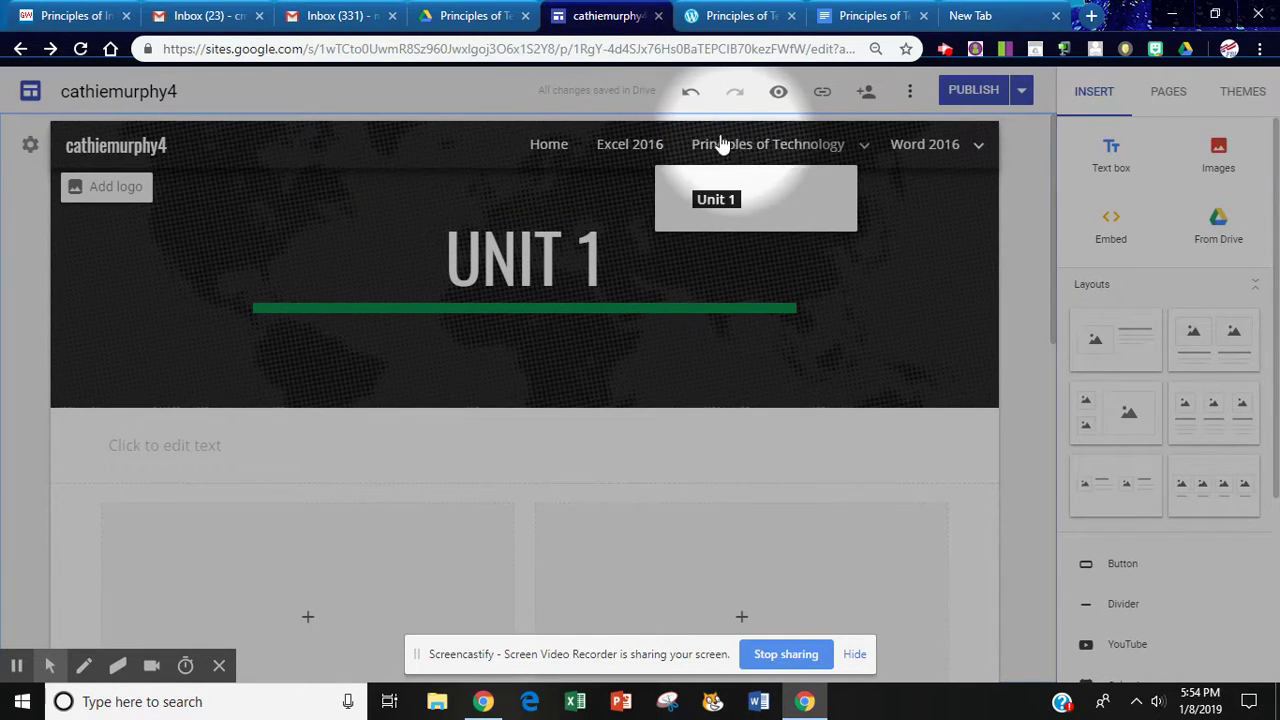
mouse_move(773, 145)
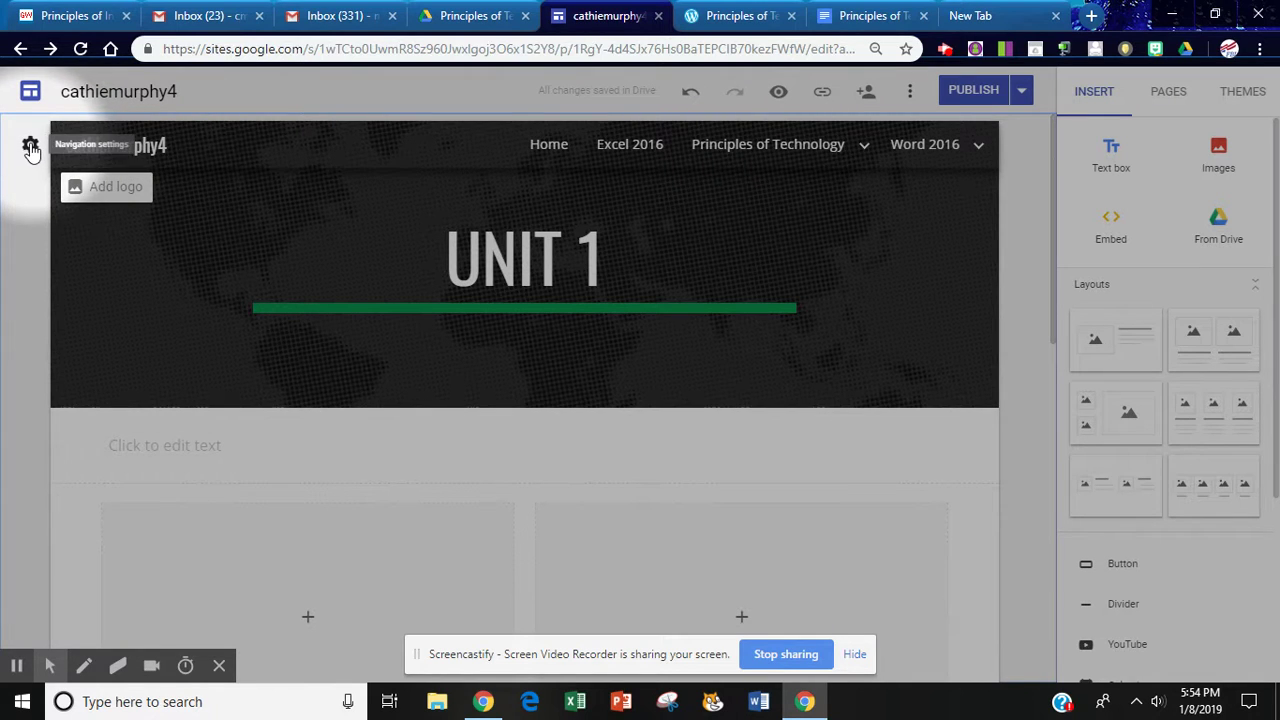
click(30, 146)
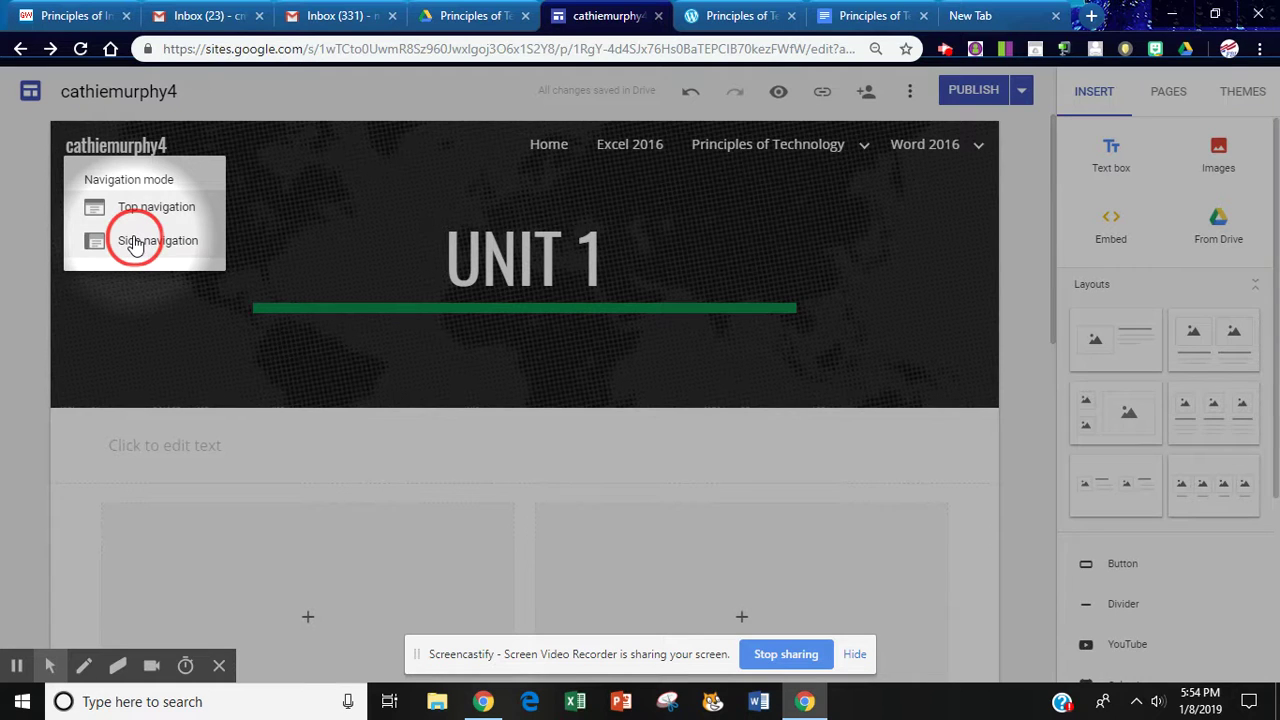
click(135, 242)
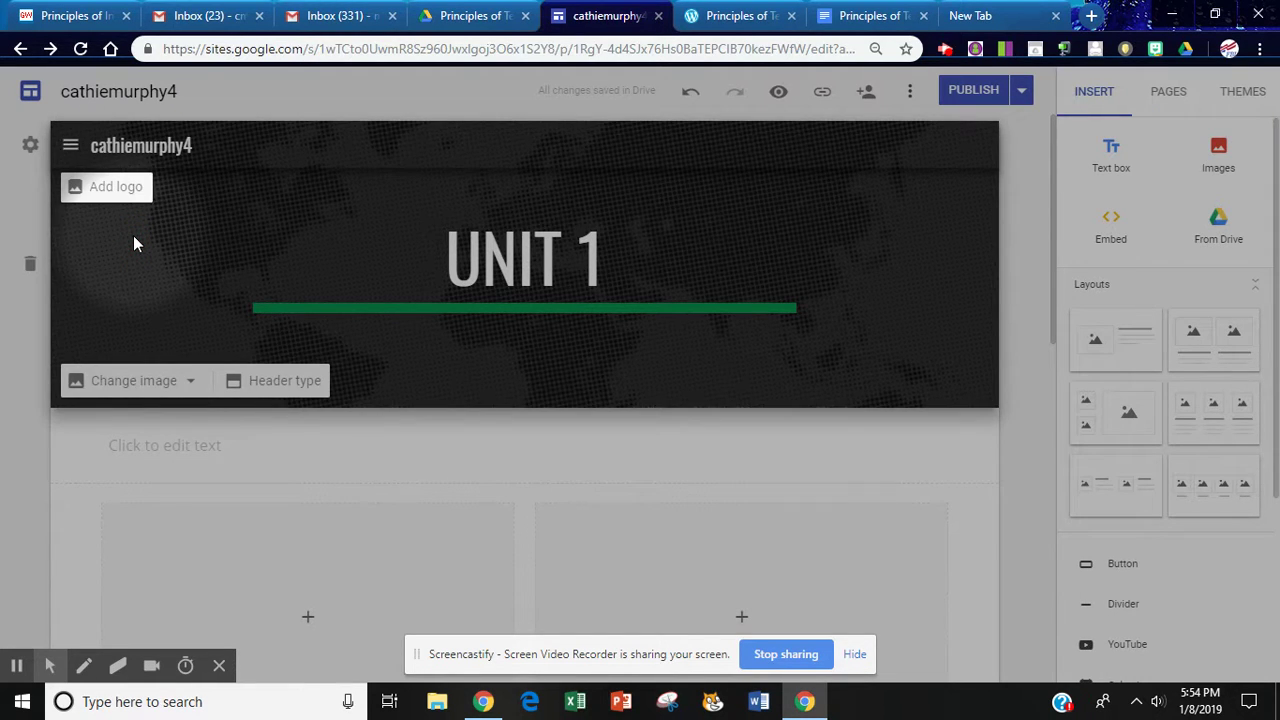
click(967, 91)
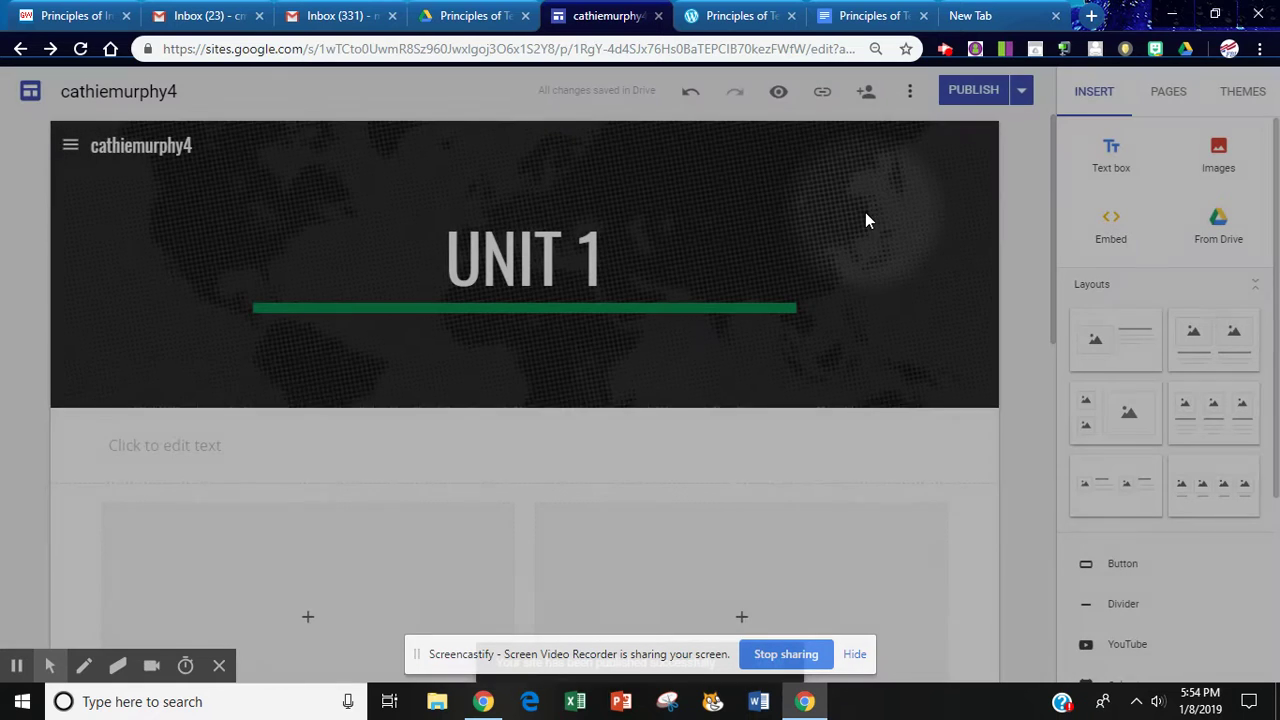
click(779, 93)
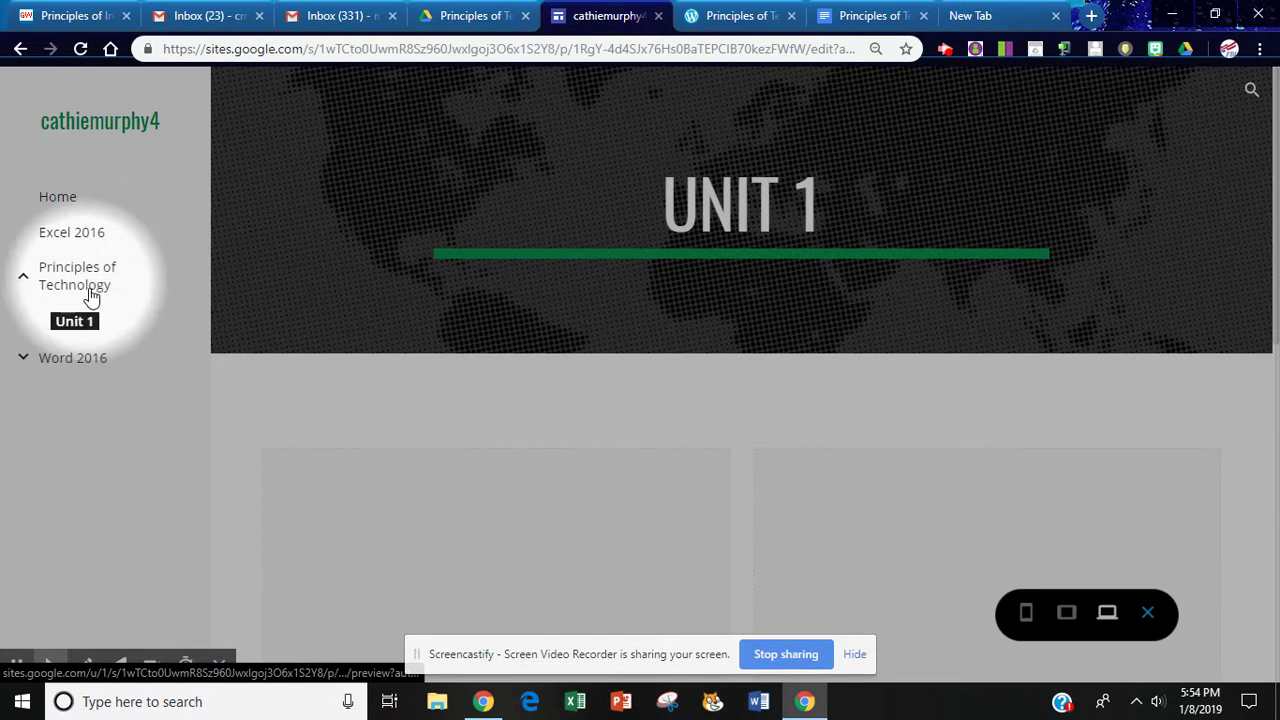
click(1147, 612)
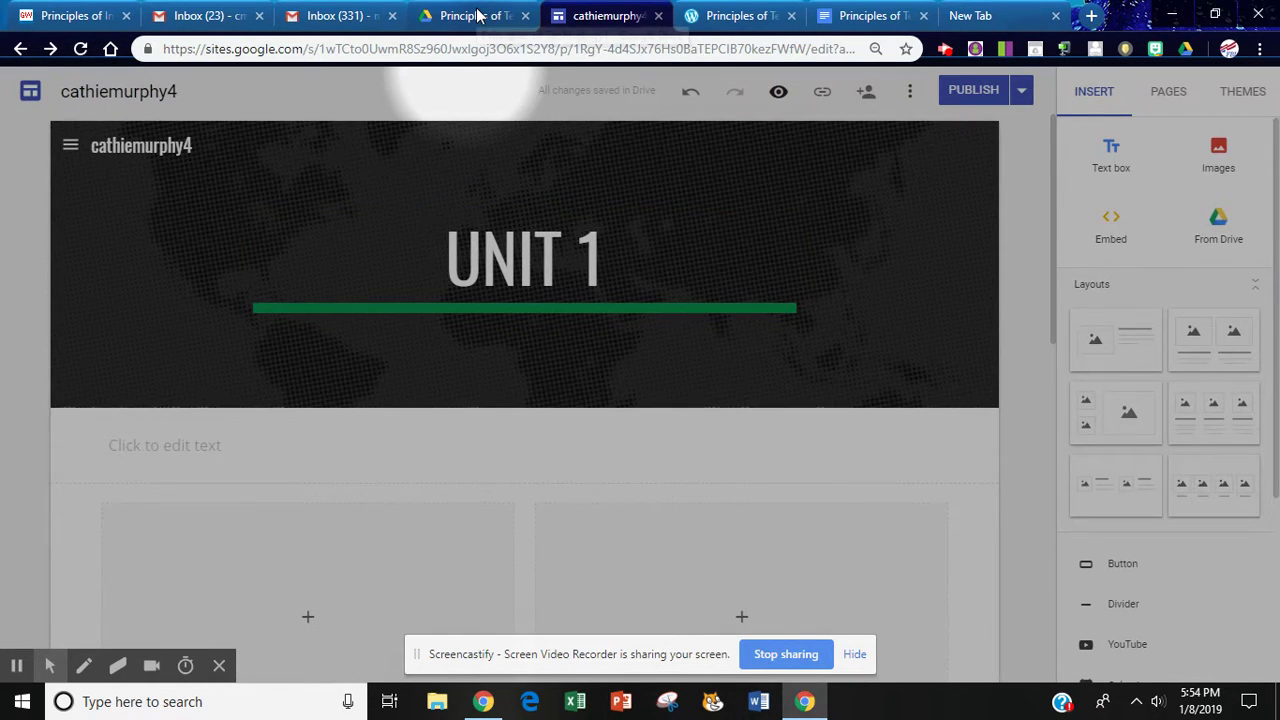
click(483, 12)
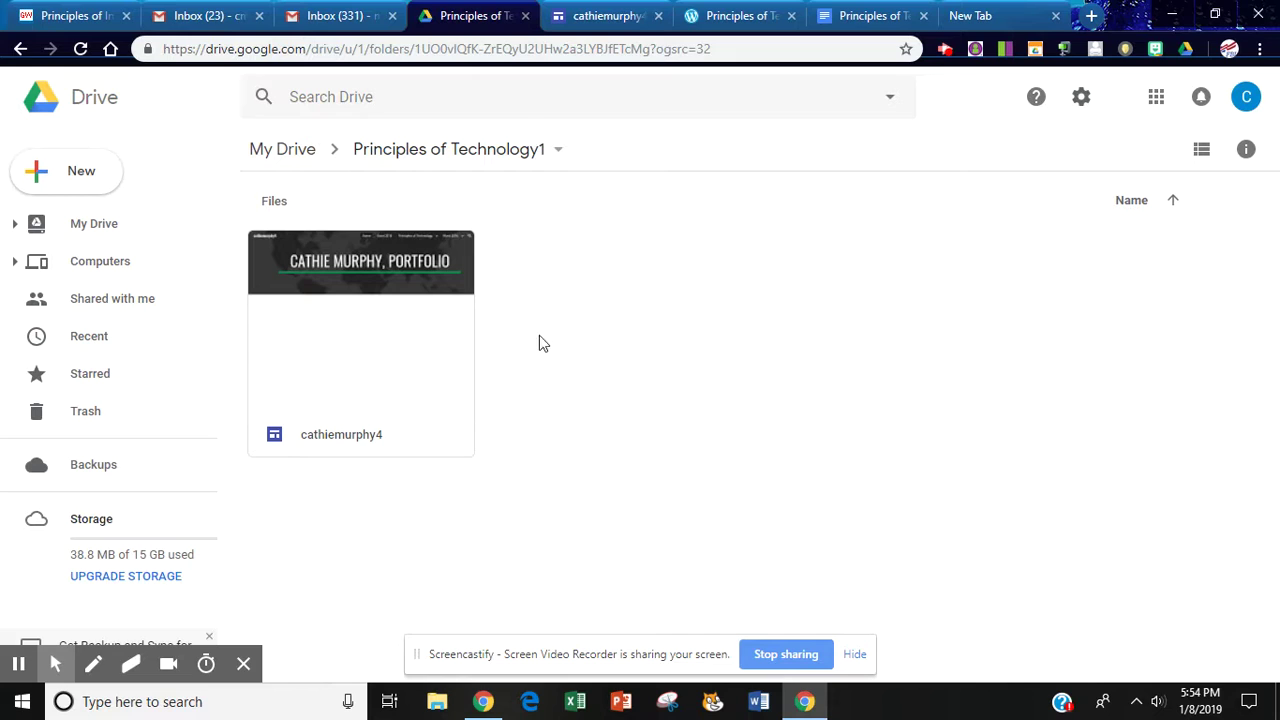
right_click(352, 340)
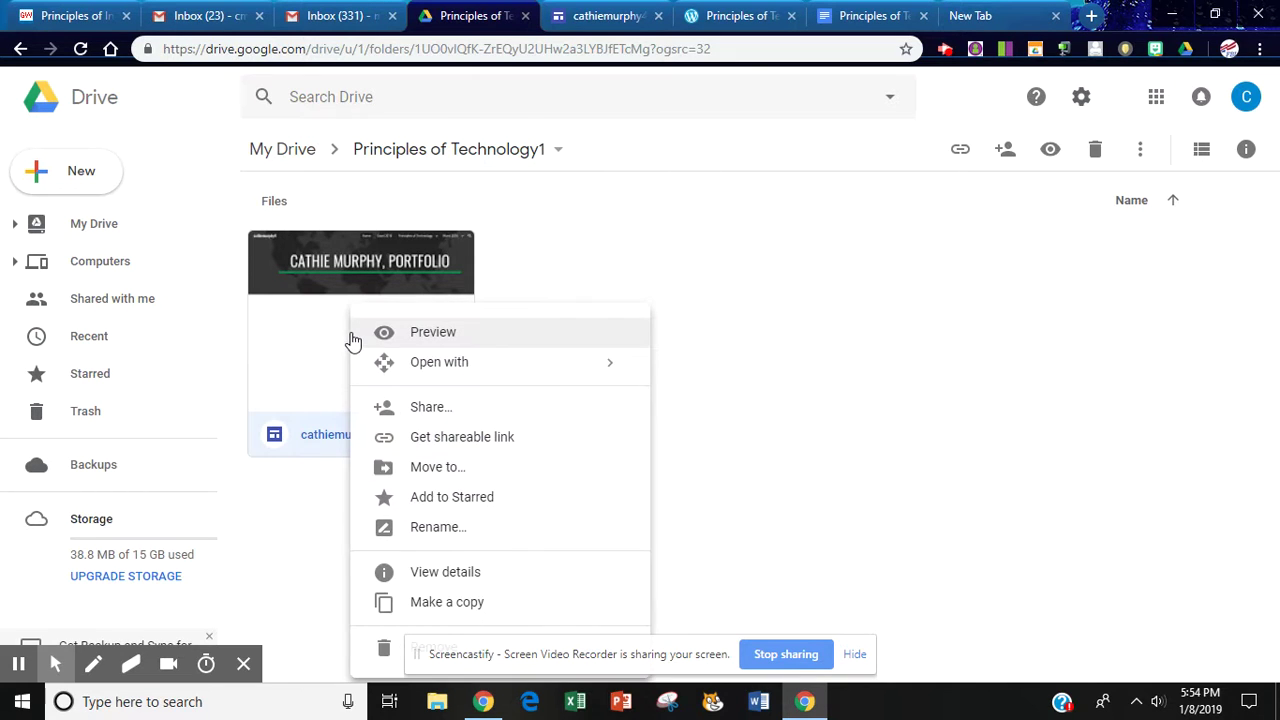
click(443, 440)
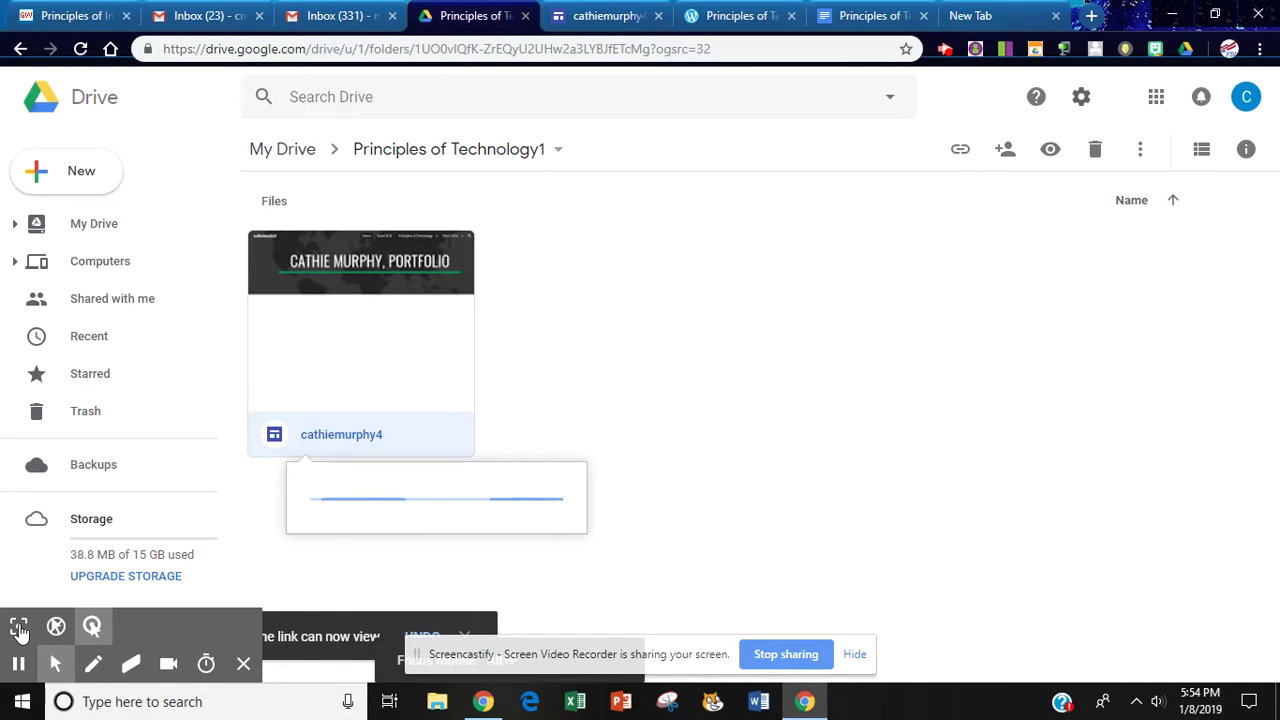
click(56, 628)
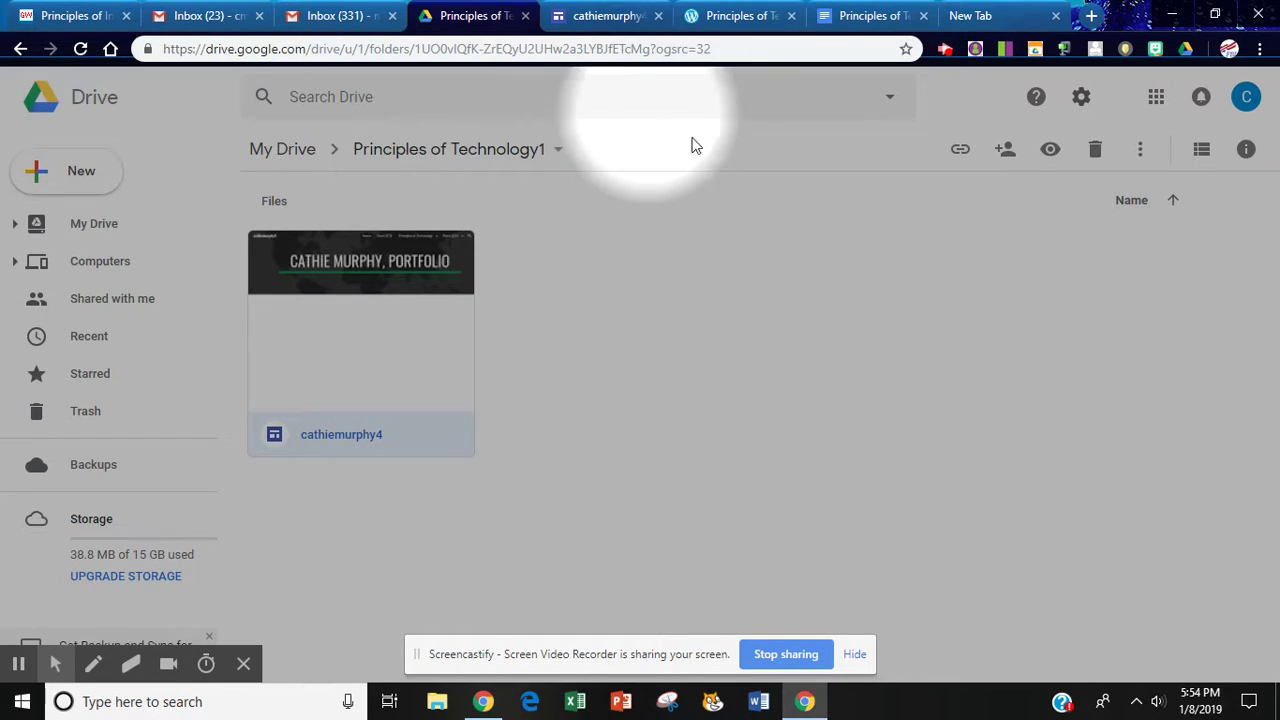
click(770, 22)
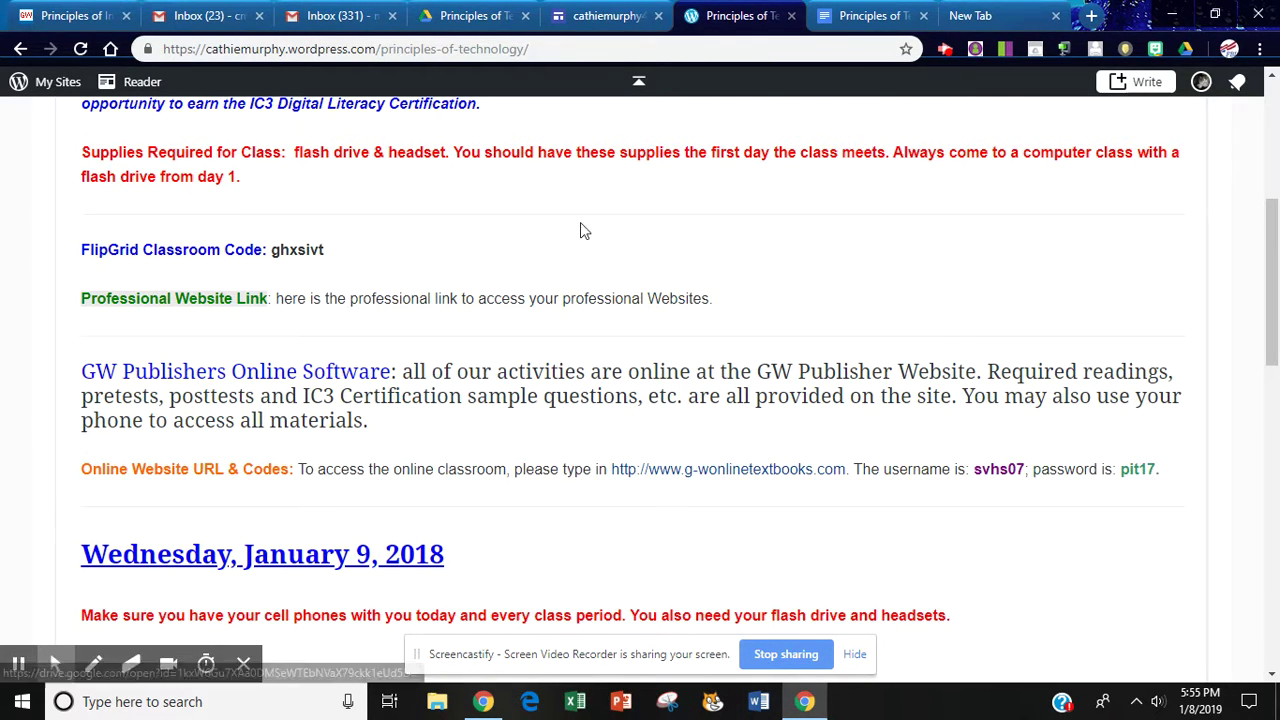
In the Professional Google Sites-B2 document, confirm the student's name links to the site's Drive address
click(860, 16)
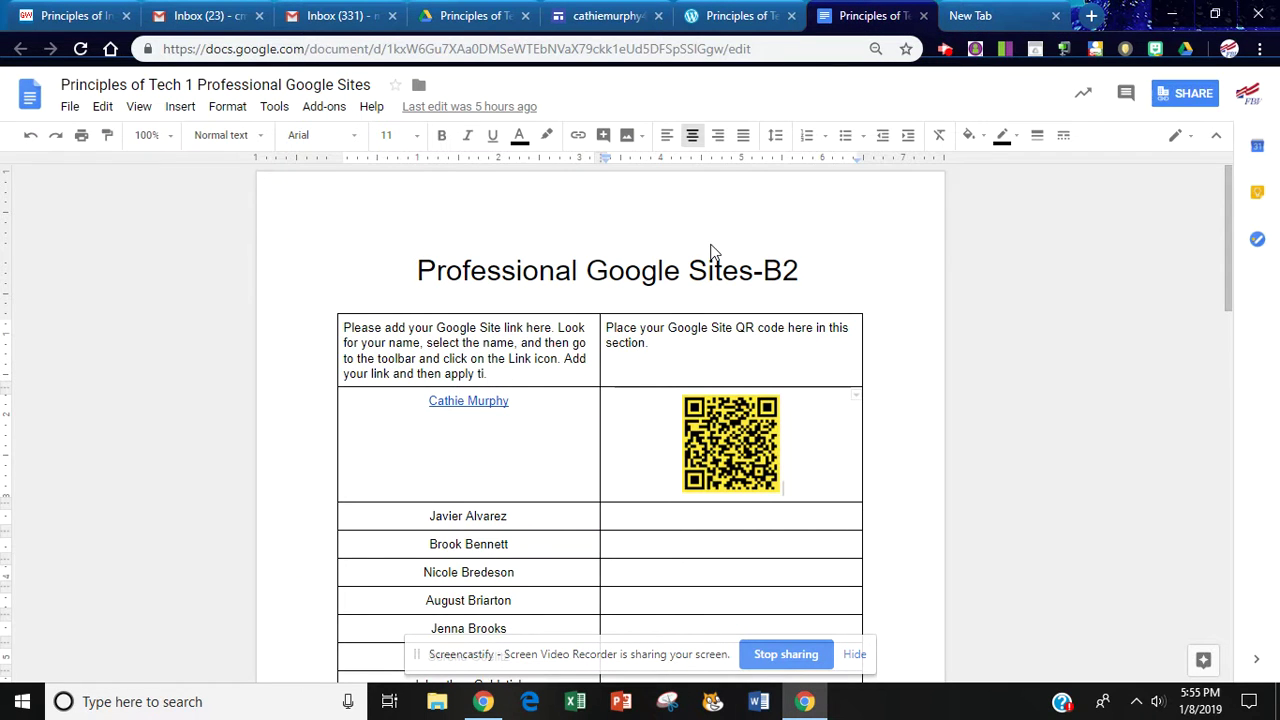
triple_click(484, 400)
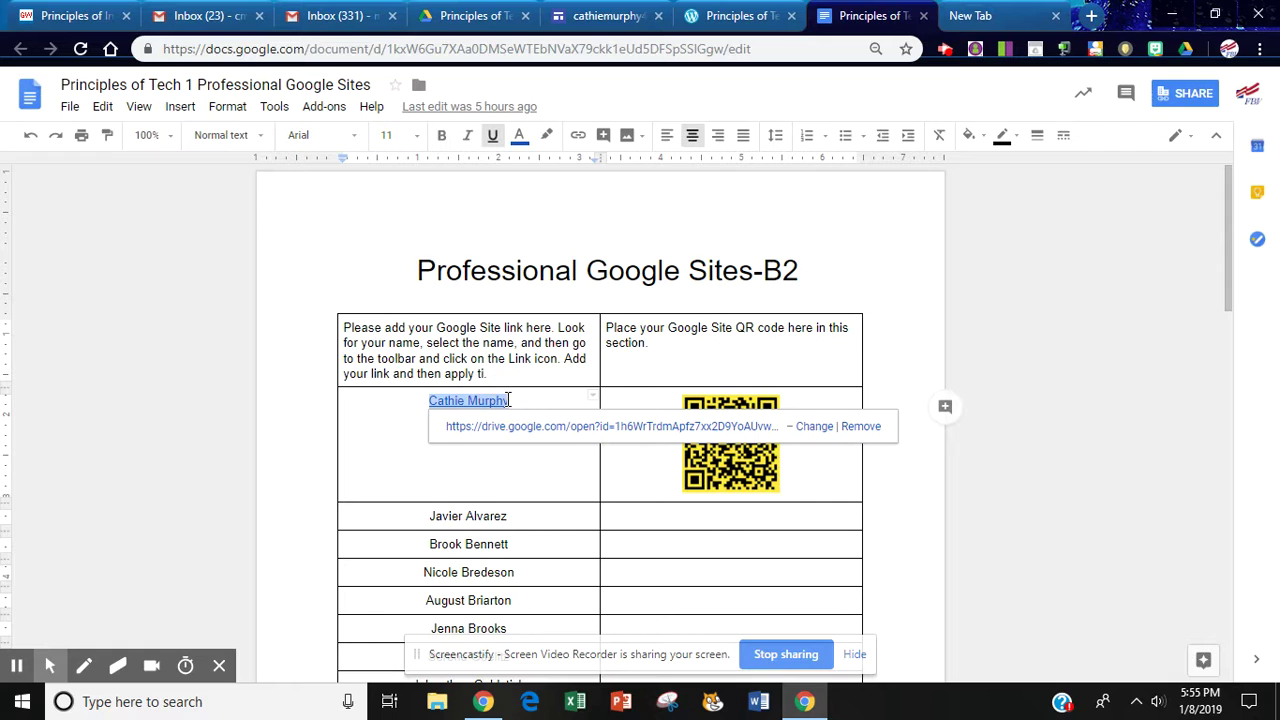
right_click(508, 400)
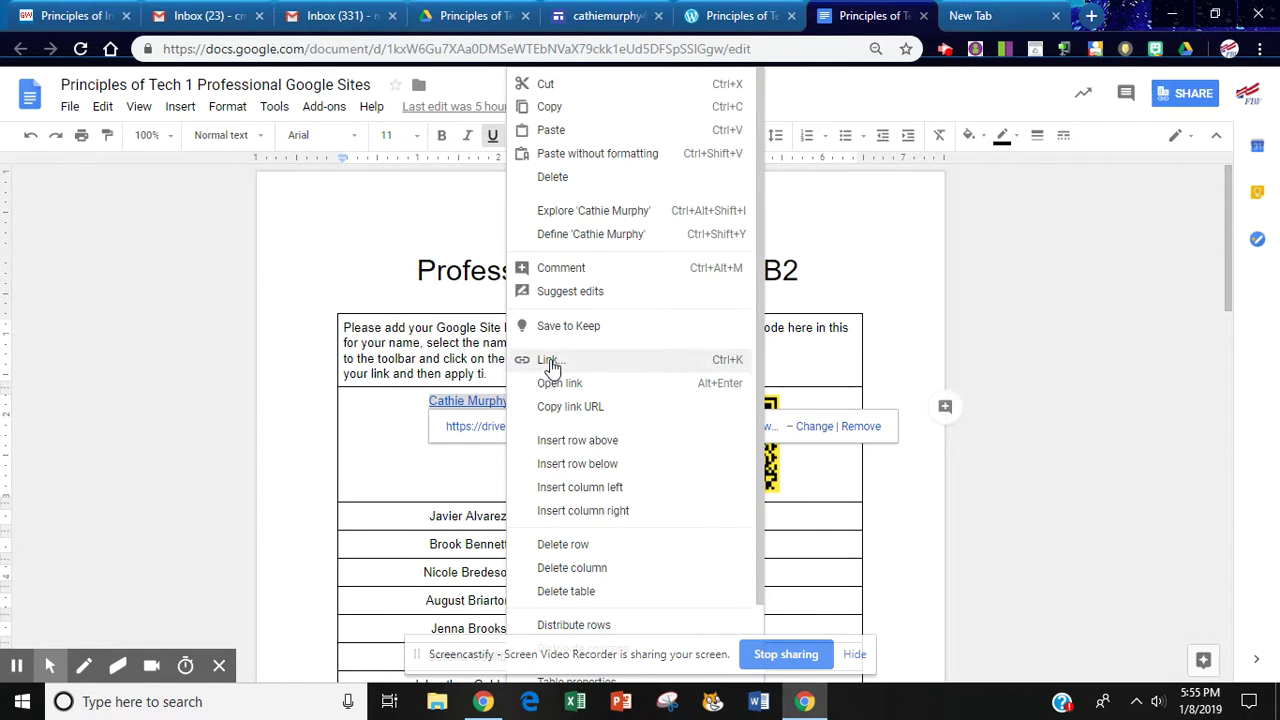
click(477, 480)
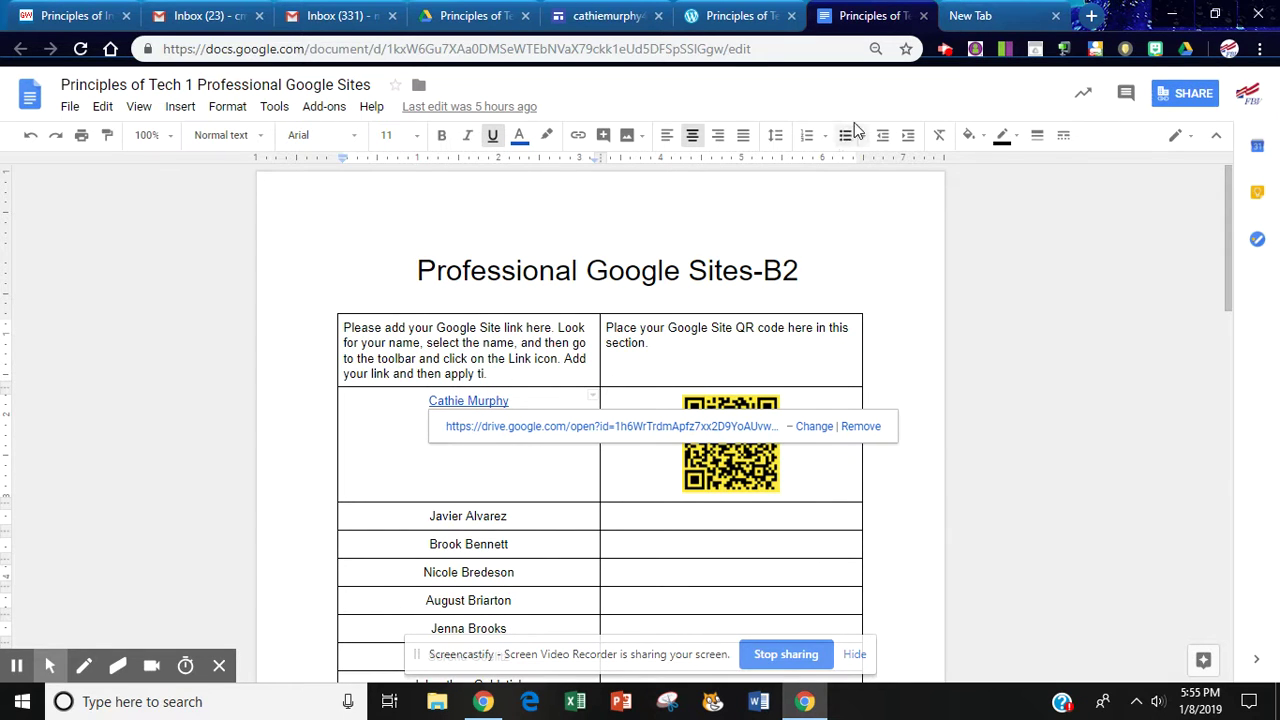
click(588, 17)
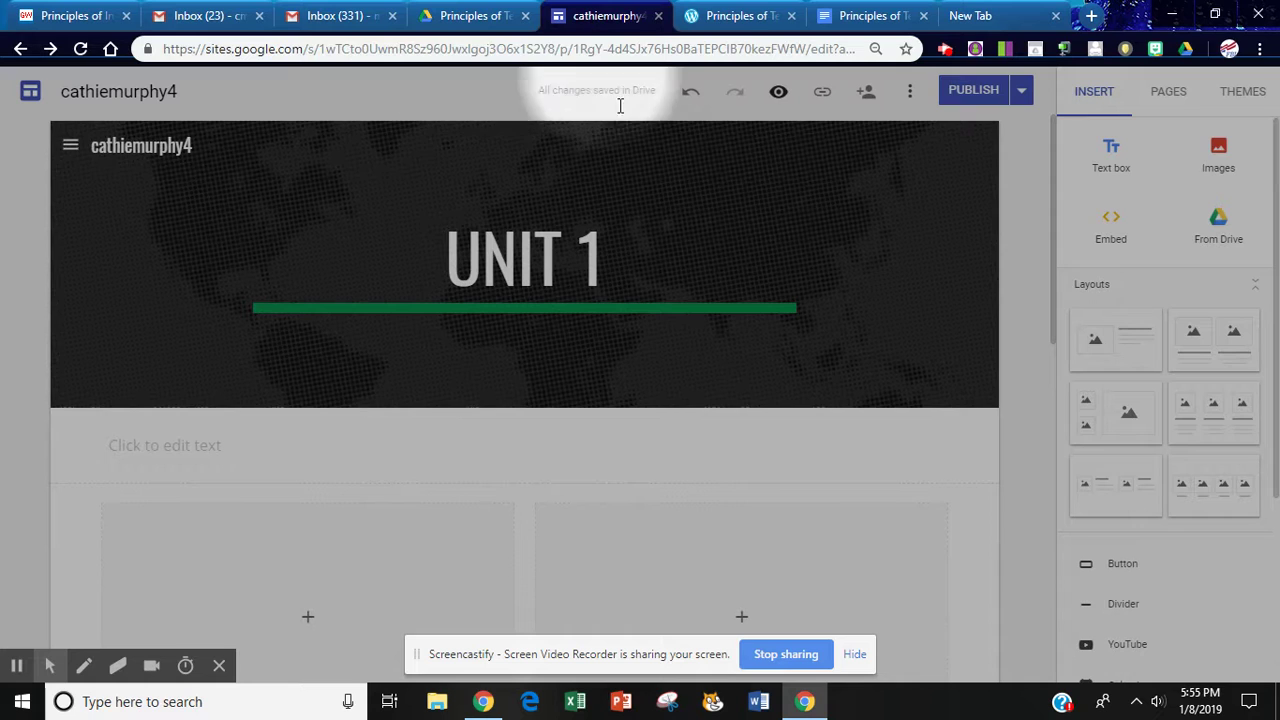
Open Publish settings to select the site's web address, then cancel without changes
click(1022, 93)
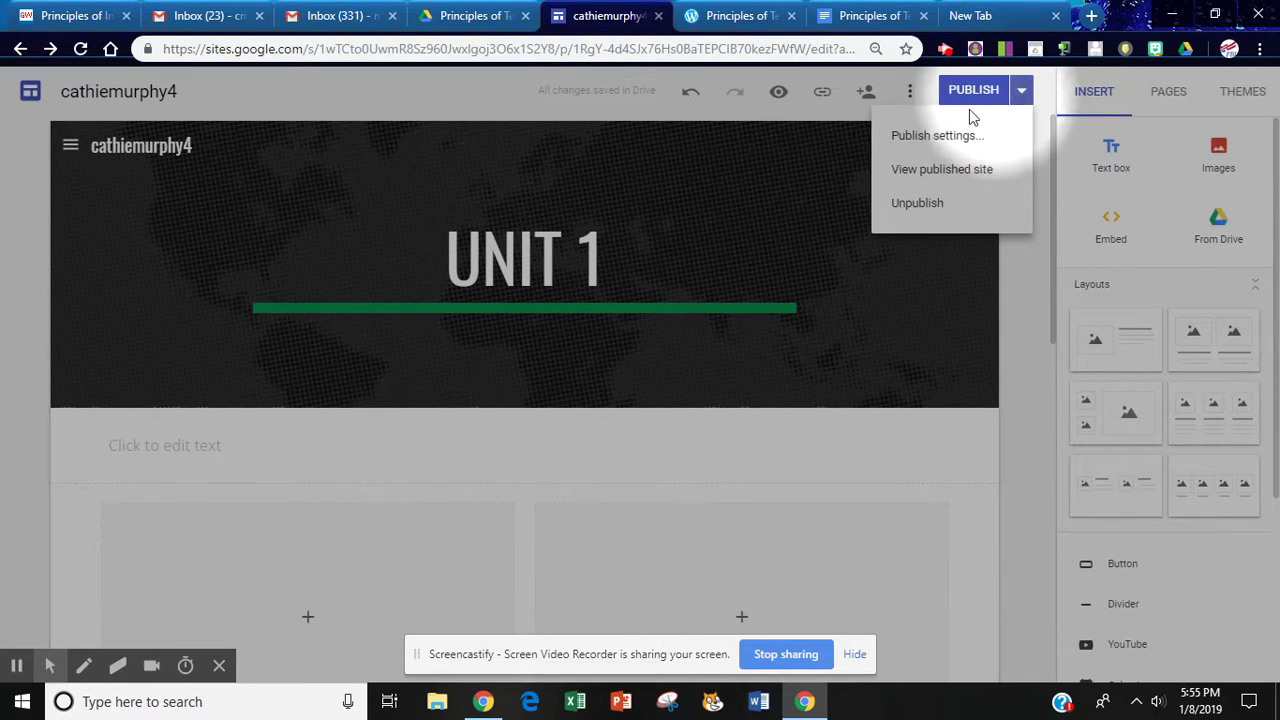
click(907, 137)
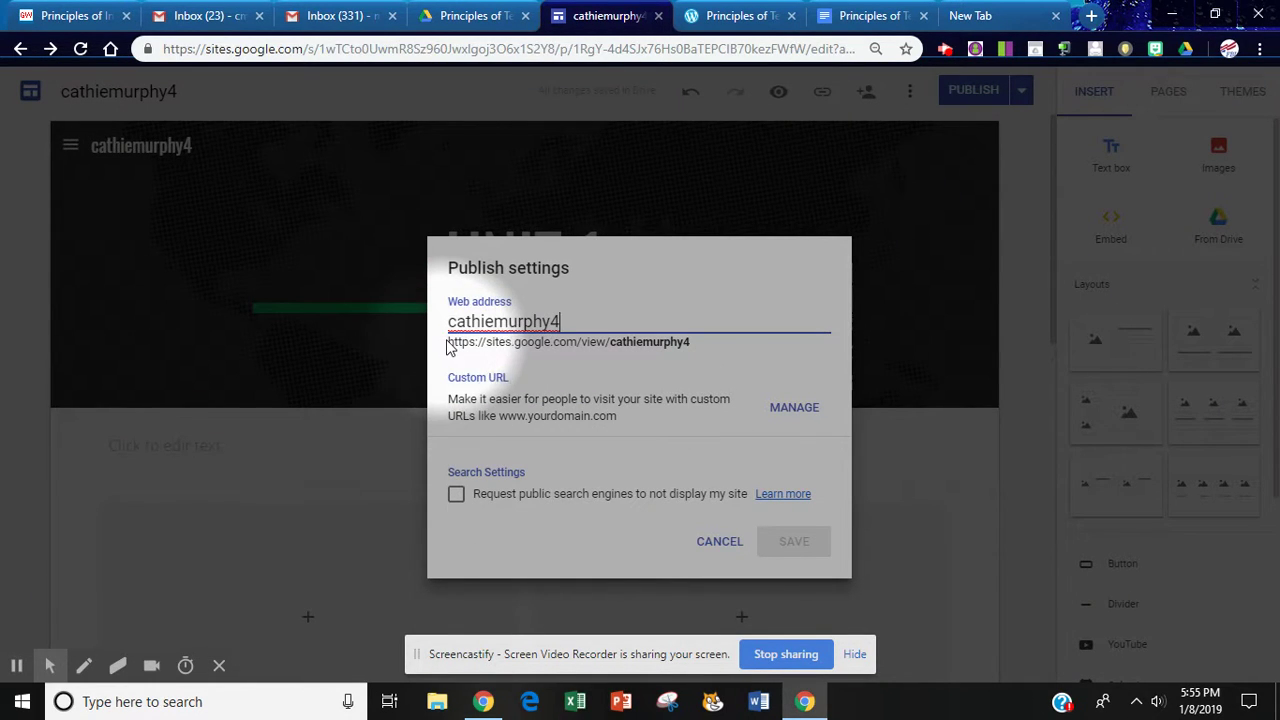
mouse_move(447, 345)
mouse_down()
mouse_move(700, 351)
mouse_move(523, 364)
mouse_move(449, 355)
mouse_move(449, 342)
mouse_up()
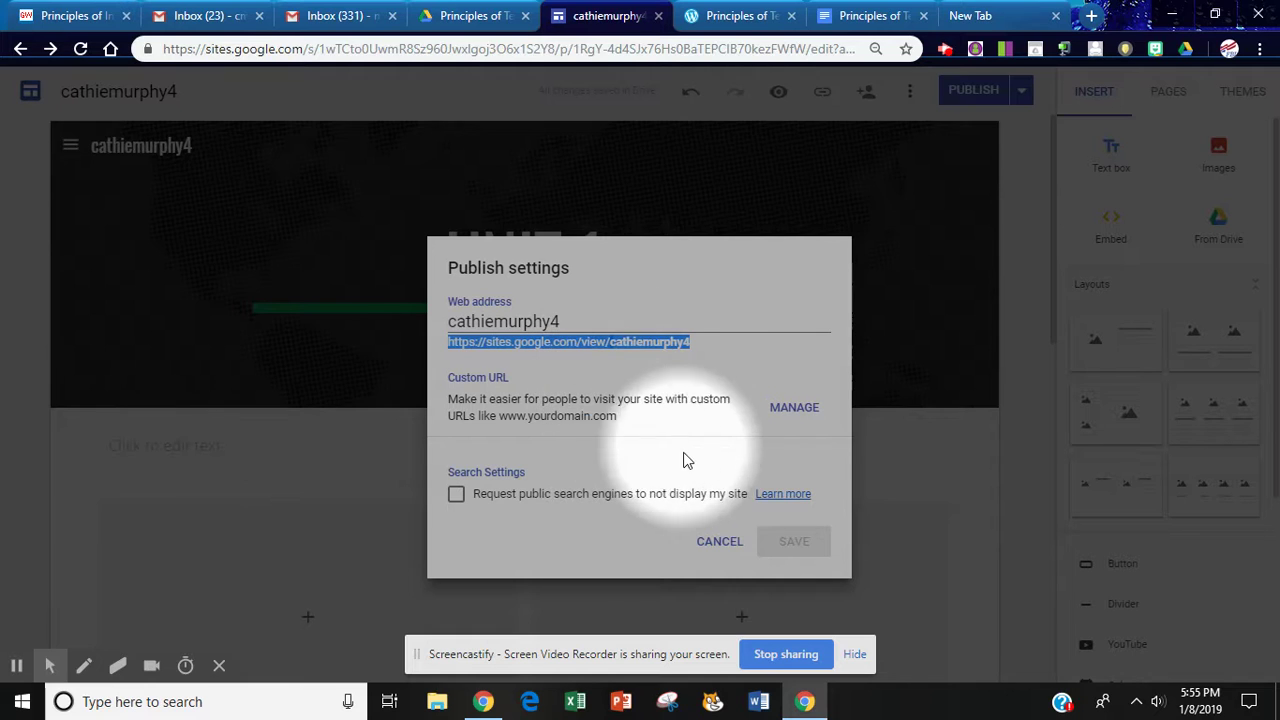
click(720, 543)
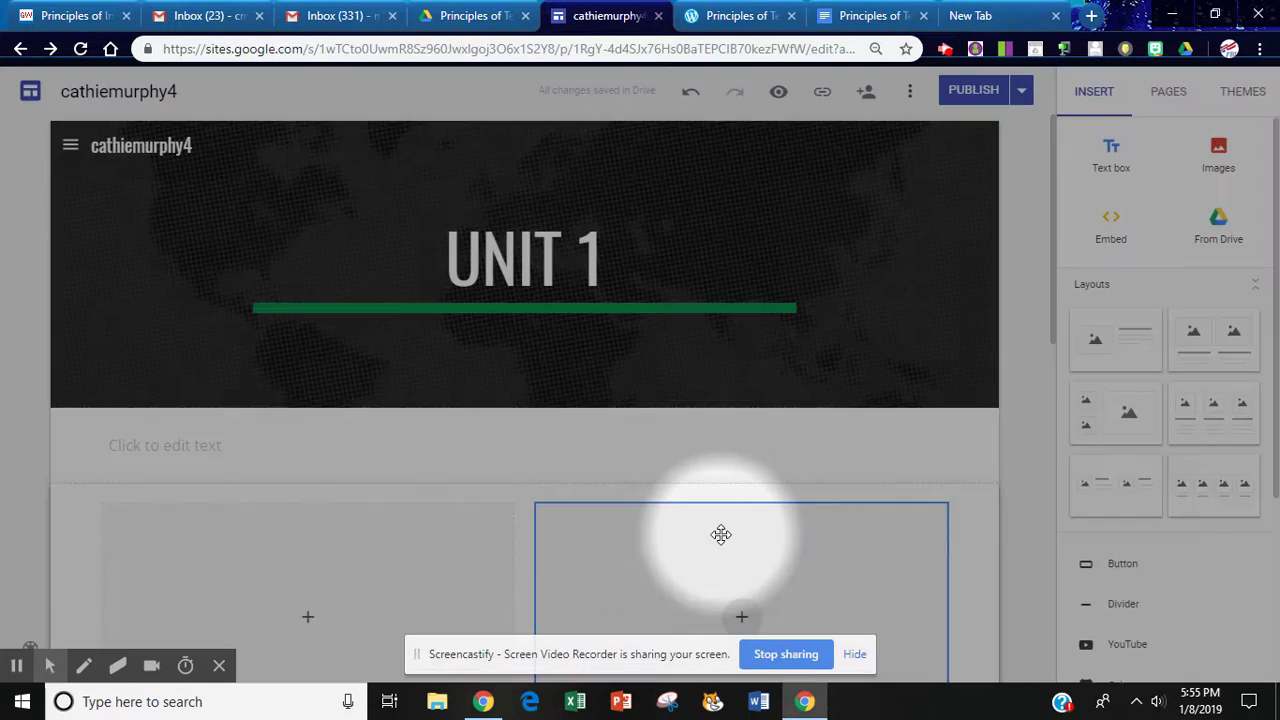